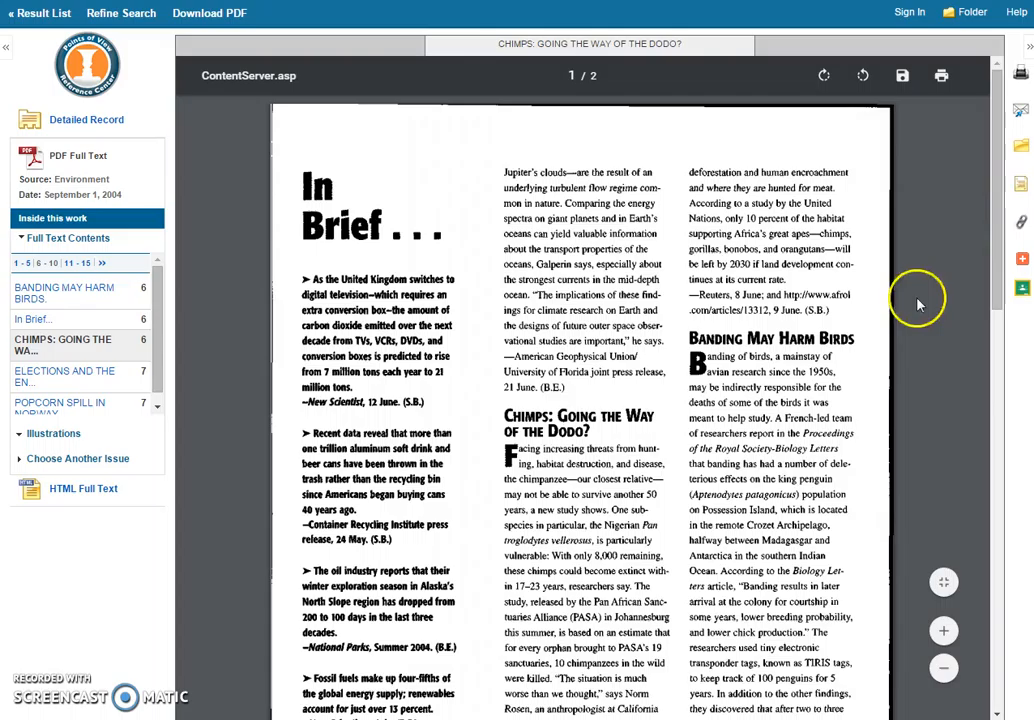
- Open the article's citation formats and copy the MLA works cited entry for "Chimps: Going The Way Of The Dodo?"
{"action": "left_click", "coordinate": [1023, 190]}
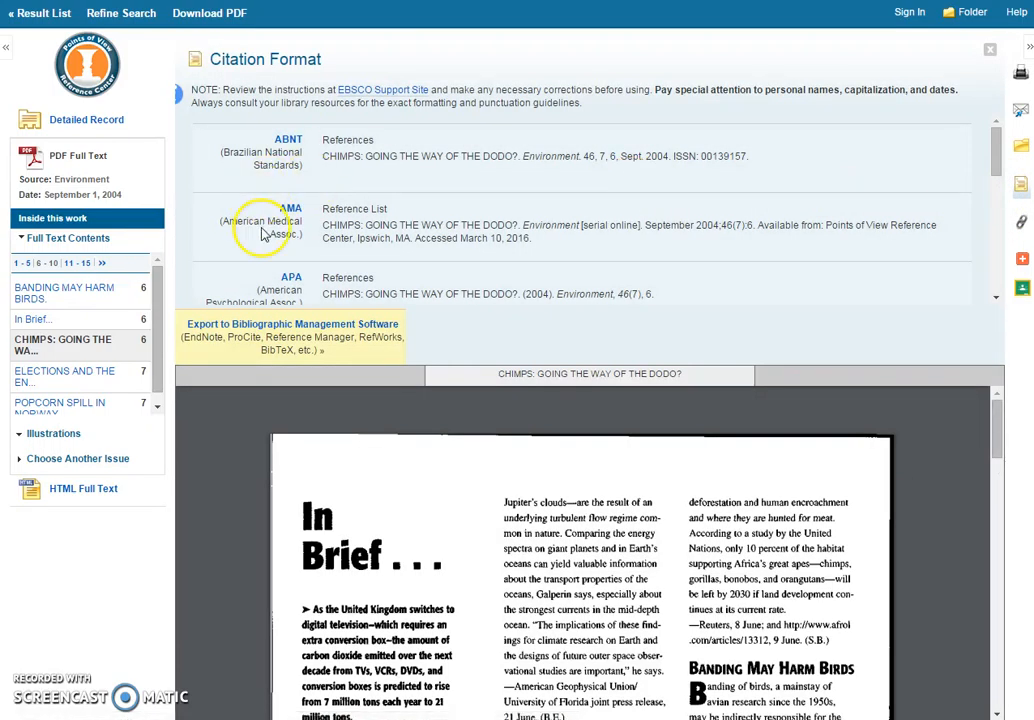
{"action": "scroll", "coordinate": [381, 212], "scroll_direction": "down", "scroll_amount": 5}
{"action": "scroll", "coordinate": [390, 219], "scroll_direction": "down", "scroll_amount": 2}
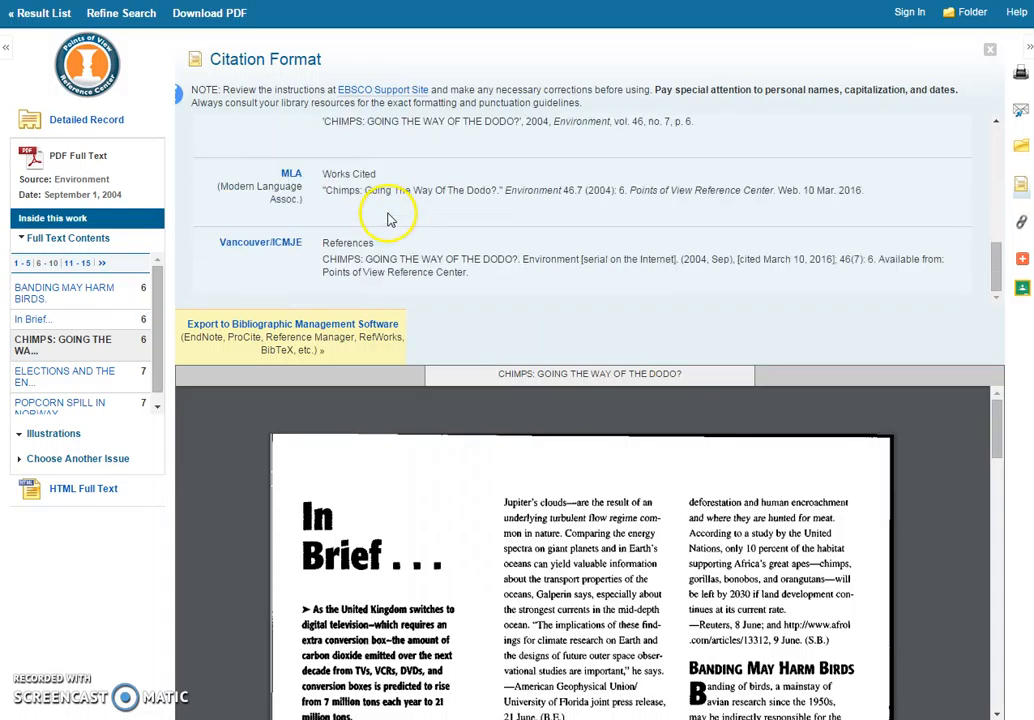
{"action": "left_click_drag", "start_coordinate": [288, 189], "coordinate": [930, 196]}
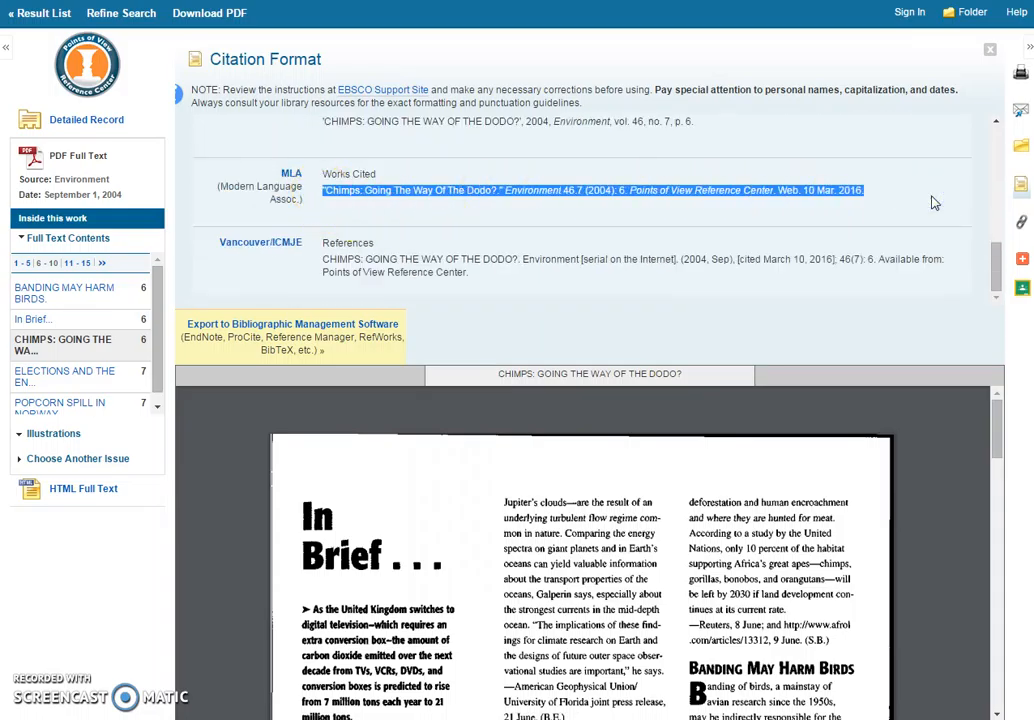
{"action": "right_click", "coordinate": [780, 188]}
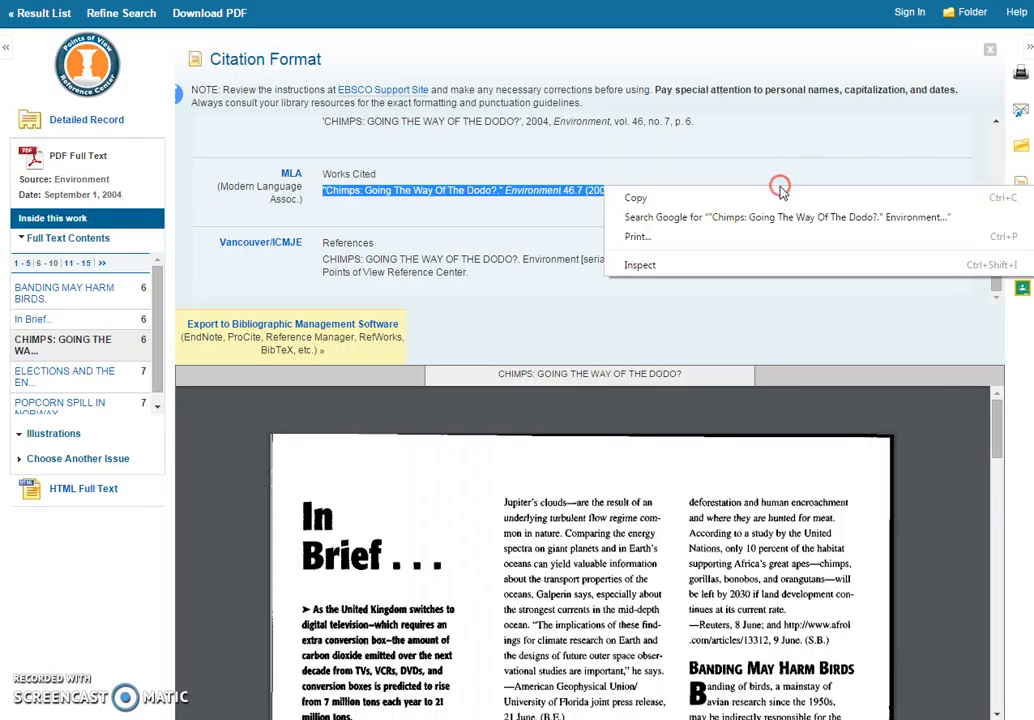
{"action": "left_click", "coordinate": [776, 197]}
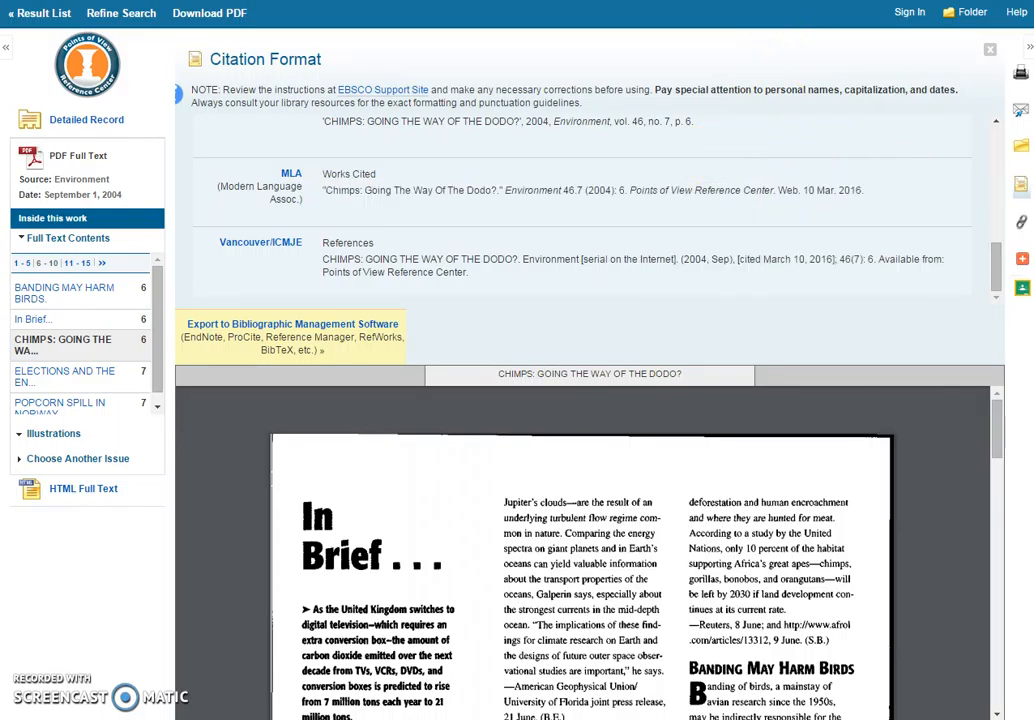
- Switch to the Bibliography document in Google Docs and paste the copied citation on a new line below the last entry
{"action": "left_click", "coordinate": [300, 0]}
{"action": "key", "text": "Return"}
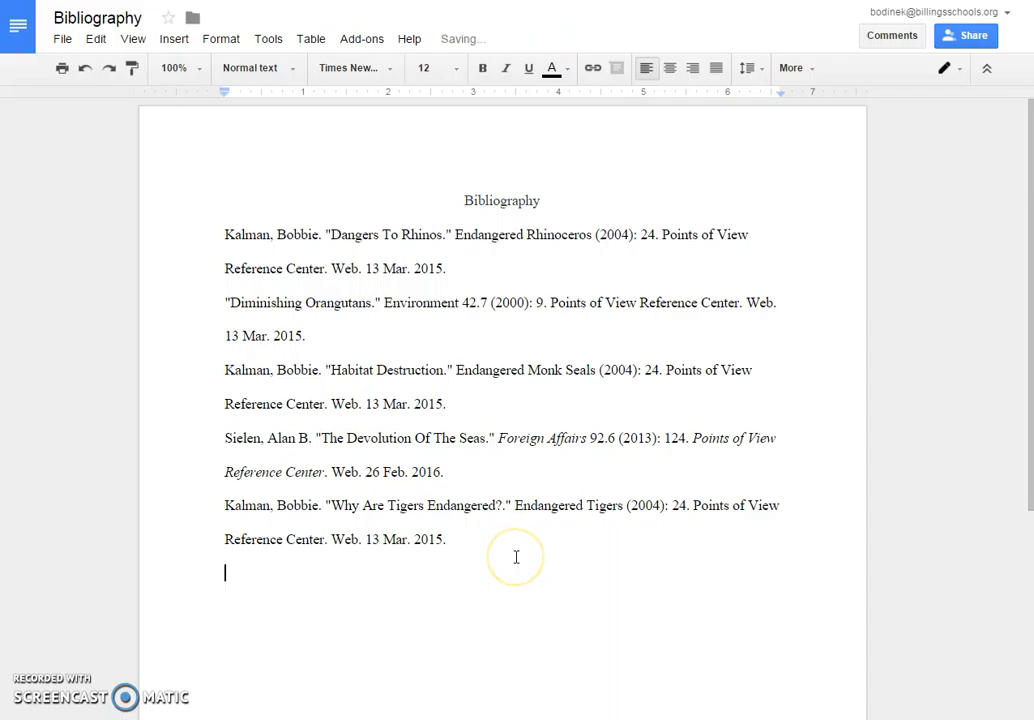
{"action": "key", "text": "ctrl+v"}
{"action": "double_click", "coordinate": [457, 612]}
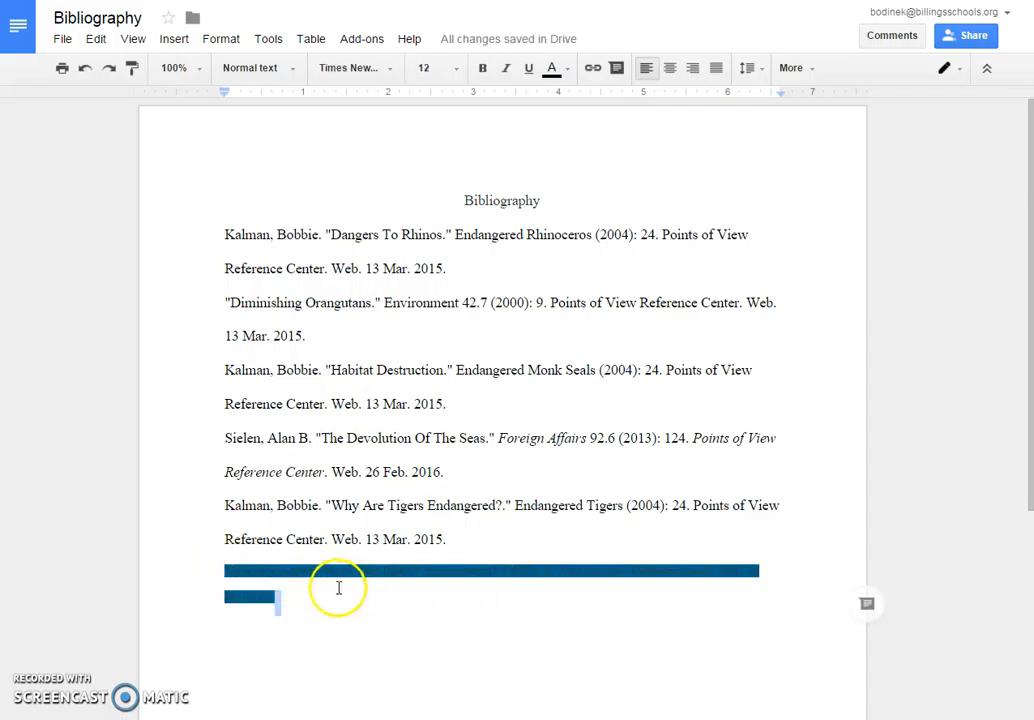
{"action": "left_click", "coordinate": [235, 252]}
{"action": "left_click", "coordinate": [333, 347]}
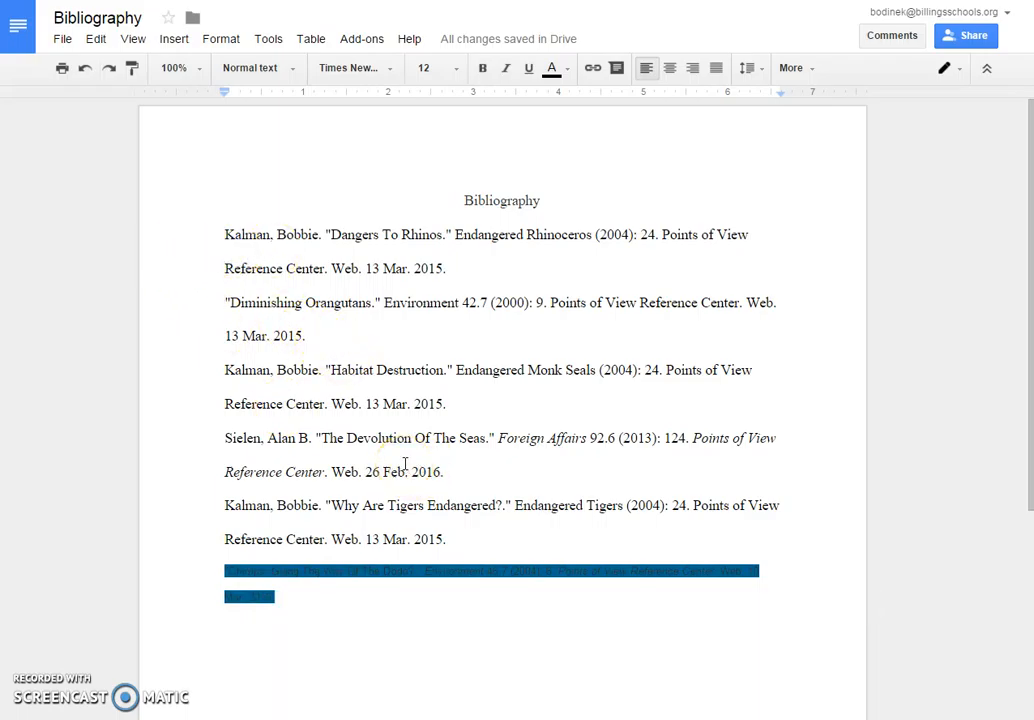
- Set the entire document's text to Times New Roman, size 12
{"action": "key", "text": "ctrl+a"}
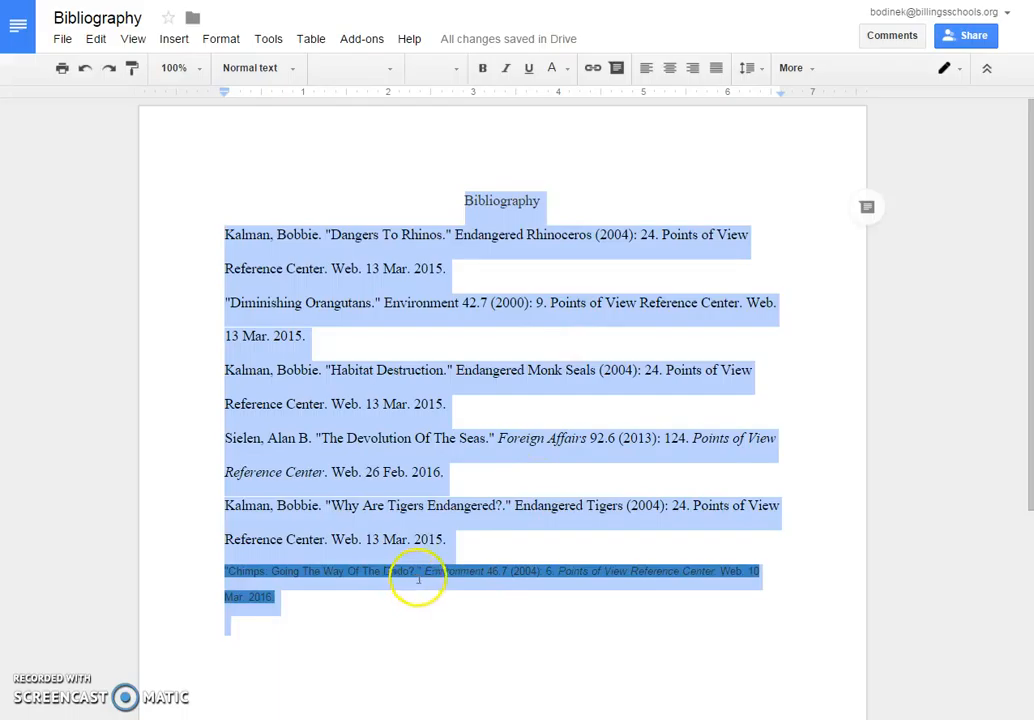
{"action": "left_click", "coordinate": [386, 70]}
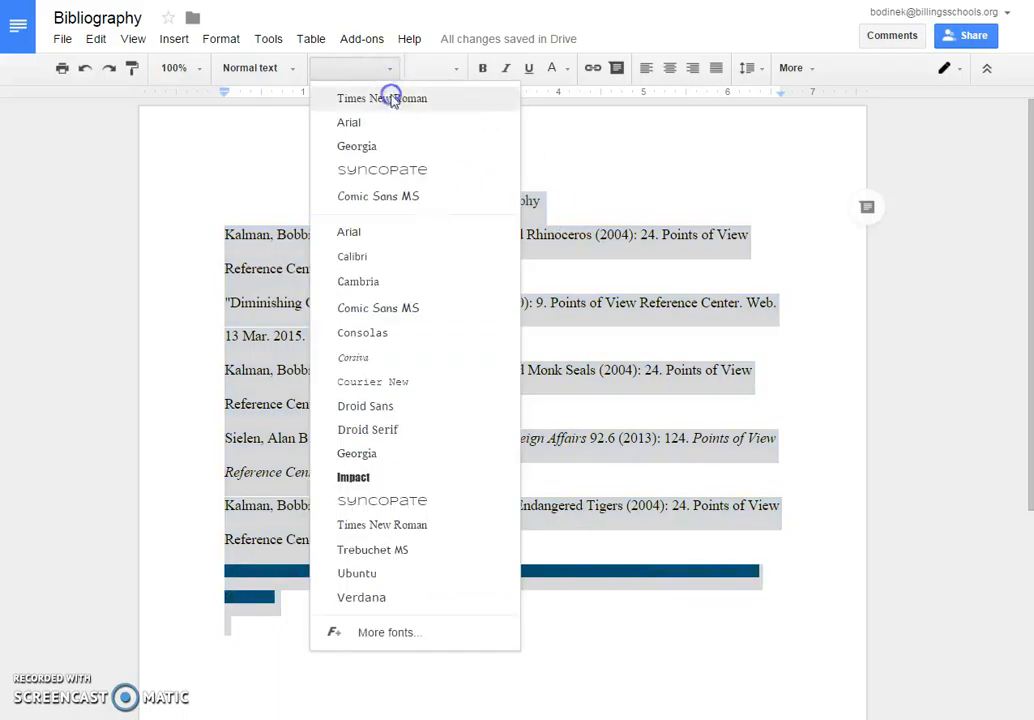
{"action": "left_click", "coordinate": [390, 99]}
{"action": "left_click", "coordinate": [455, 69]}
{"action": "left_click", "coordinate": [430, 190]}
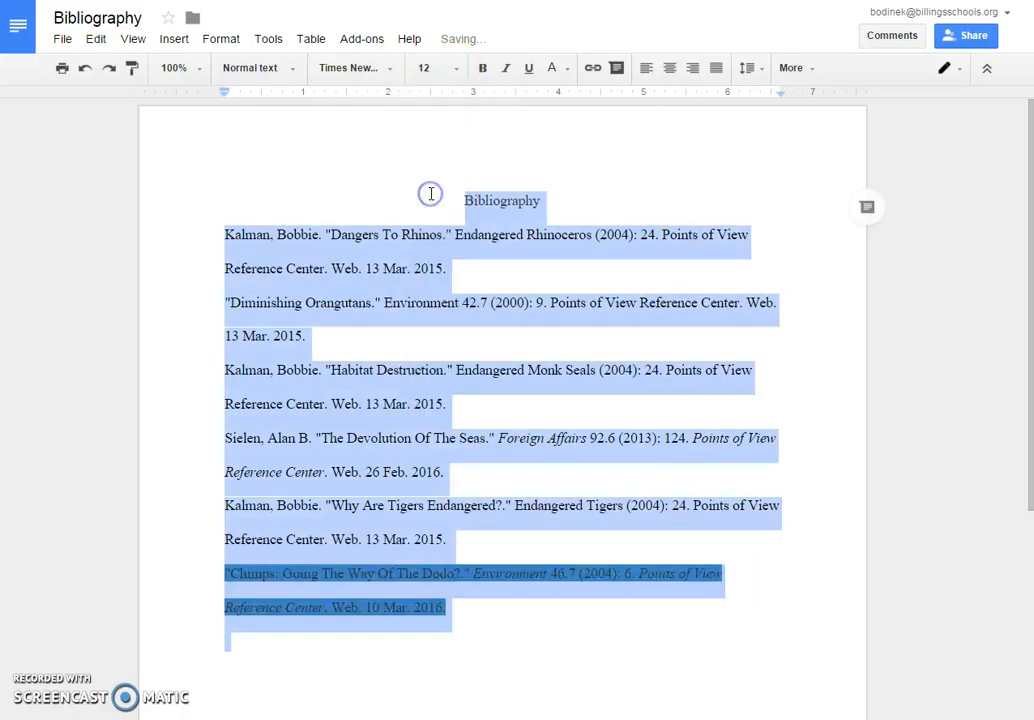
- Remove the highlight colour from all the text in the document
{"action": "left_click", "coordinate": [566, 70]}
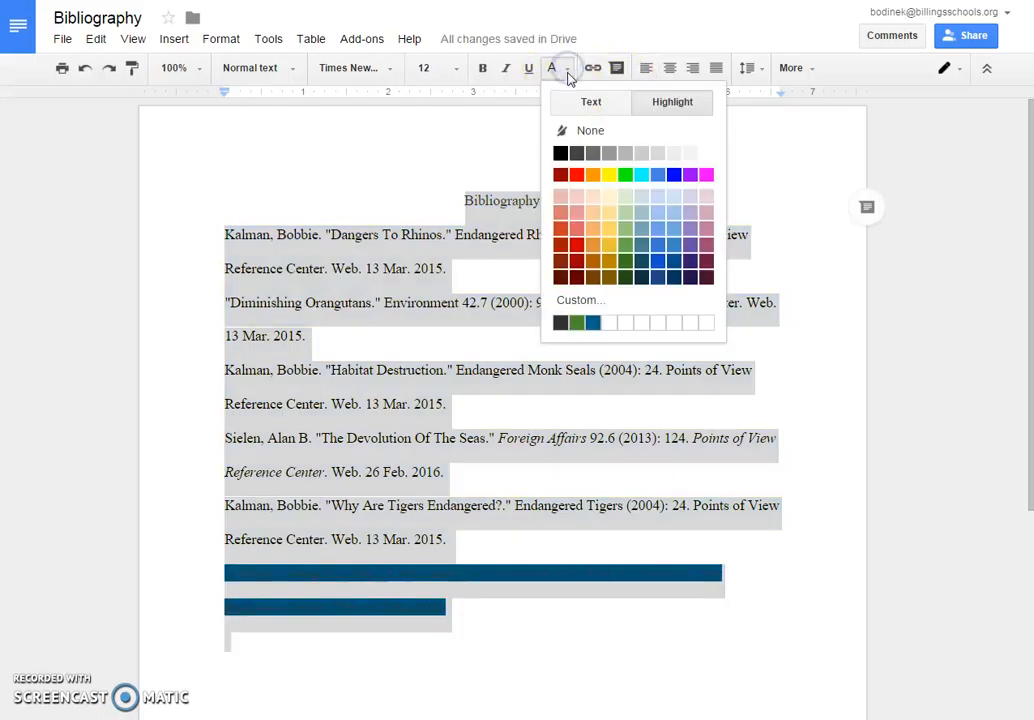
{"action": "left_click", "coordinate": [692, 105]}
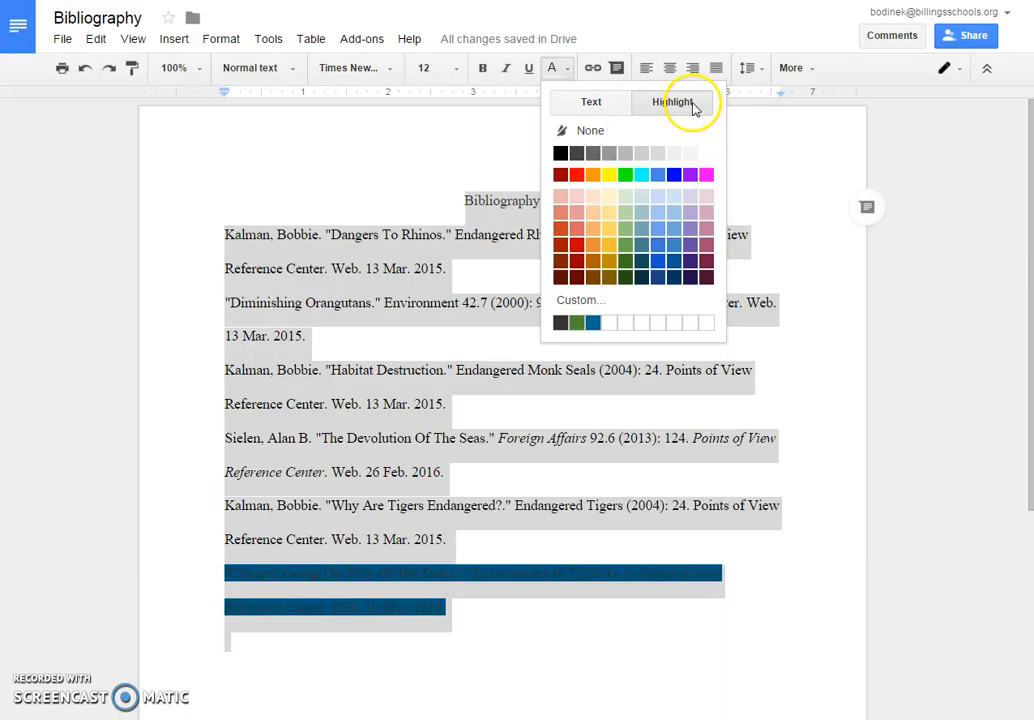
{"action": "left_click", "coordinate": [613, 130]}
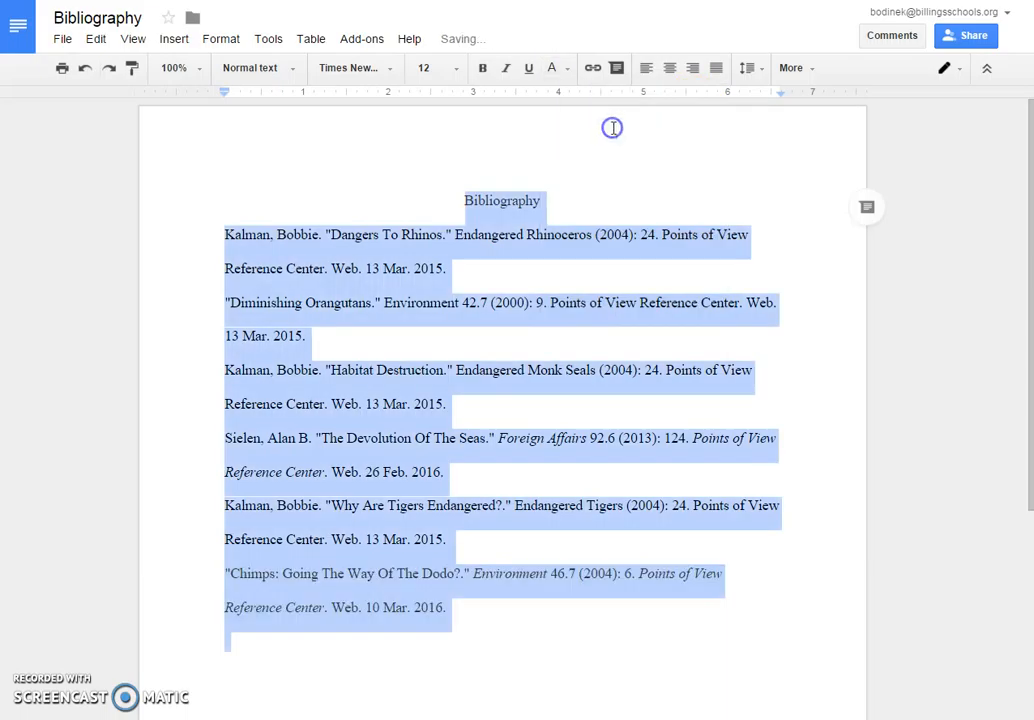
{"action": "left_click", "coordinate": [389, 404]}
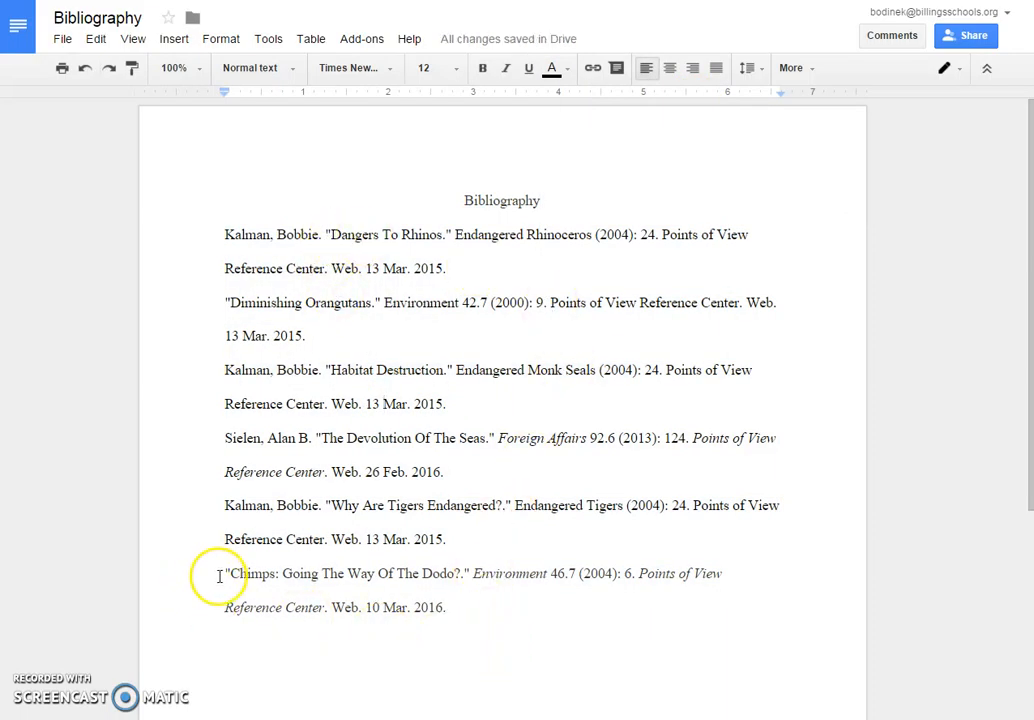
- Clear all formatting from the pasted "Chimps: Going The Way Of The Dodo?" citation
{"action": "left_click_drag", "start_coordinate": [231, 565], "coordinate": [408, 612]}
{"action": "left_click", "coordinate": [409, 609]}
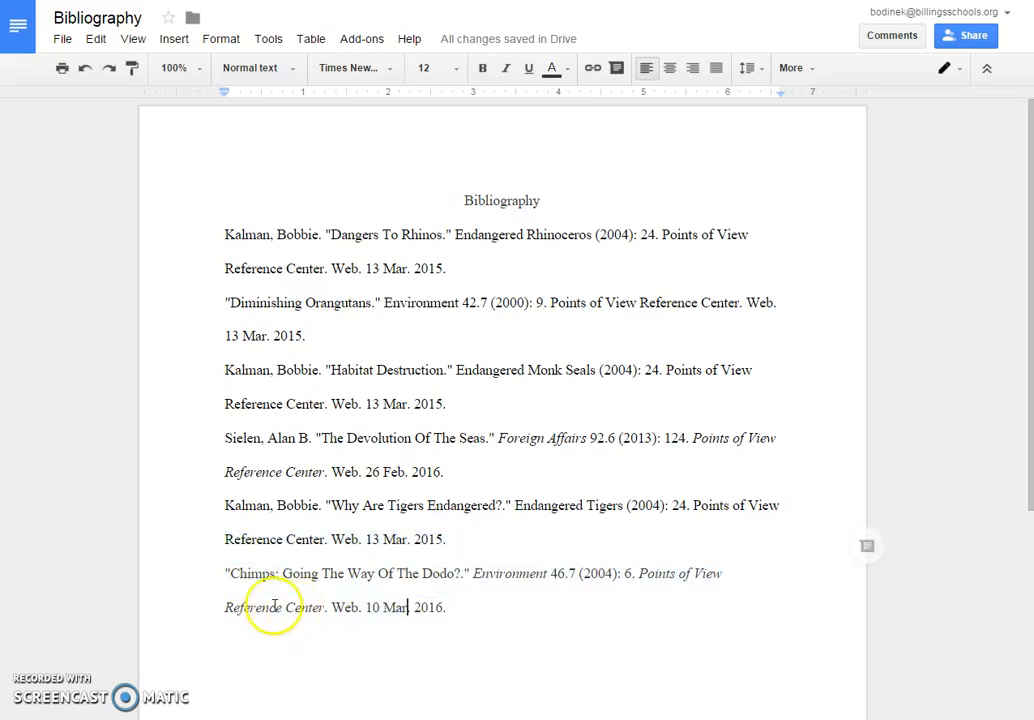
{"action": "left_click_drag", "start_coordinate": [225, 573], "coordinate": [464, 612]}
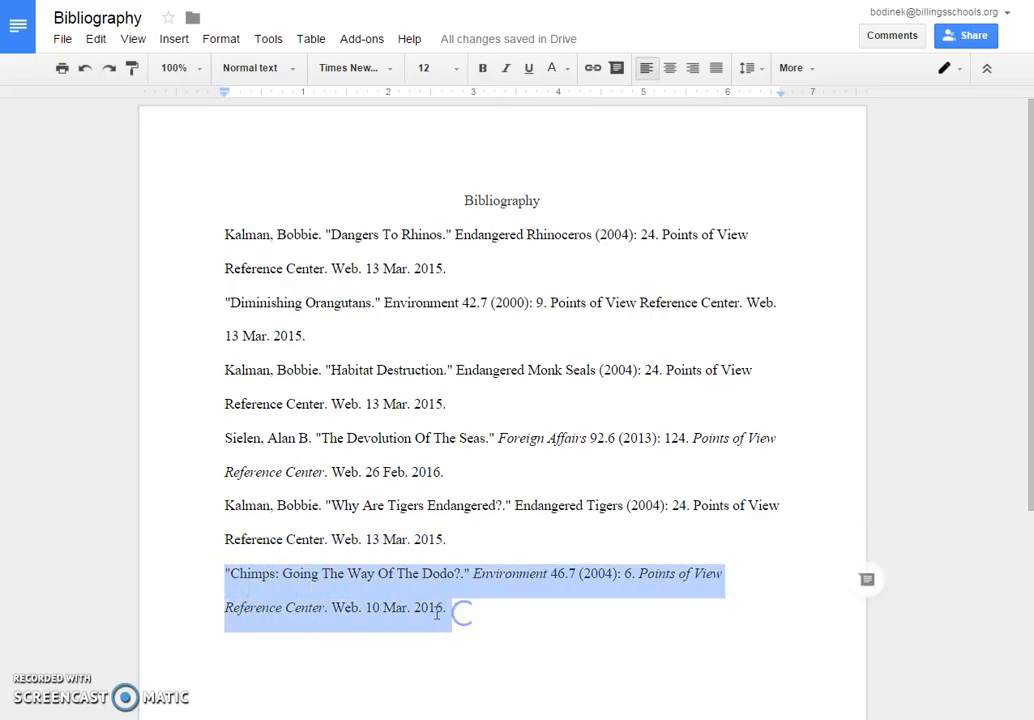
{"action": "right_click", "coordinate": [403, 593]}
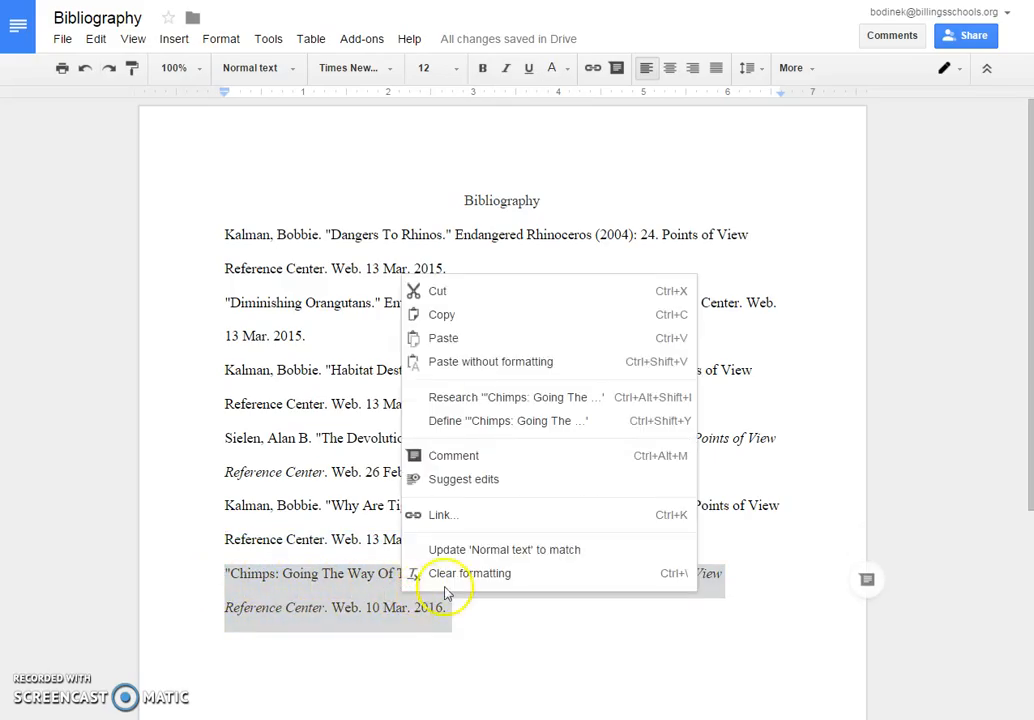
{"action": "left_click", "coordinate": [458, 581]}
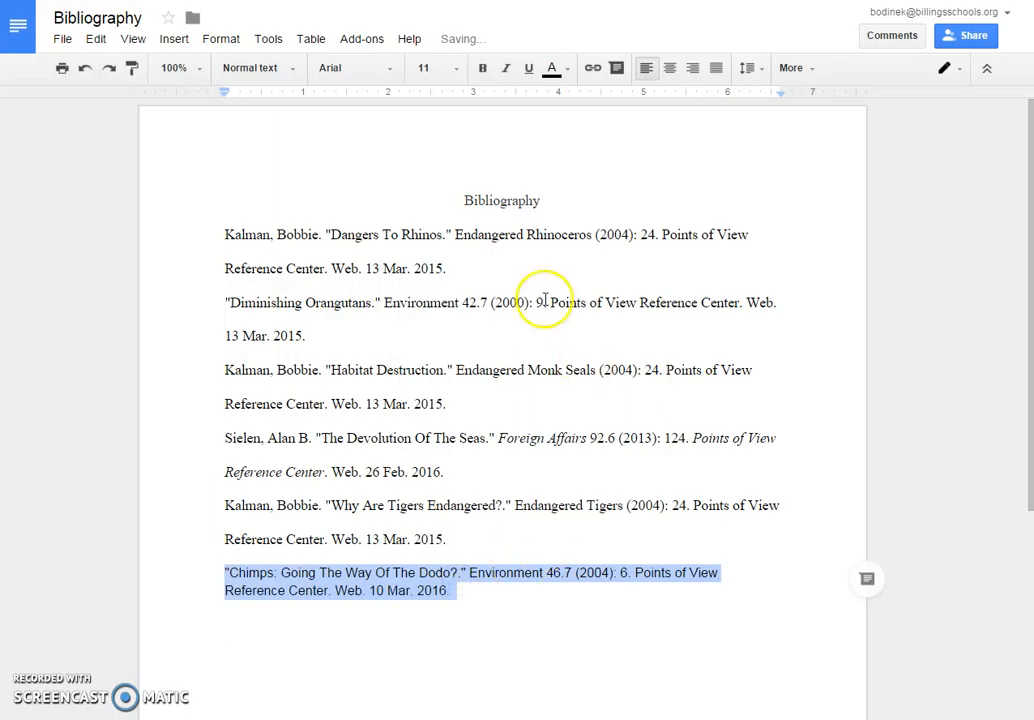
- Set the "Chimps" citation's font to Times New Roman, size 12
{"action": "left_click", "coordinate": [360, 72]}
{"action": "left_click", "coordinate": [345, 98]}
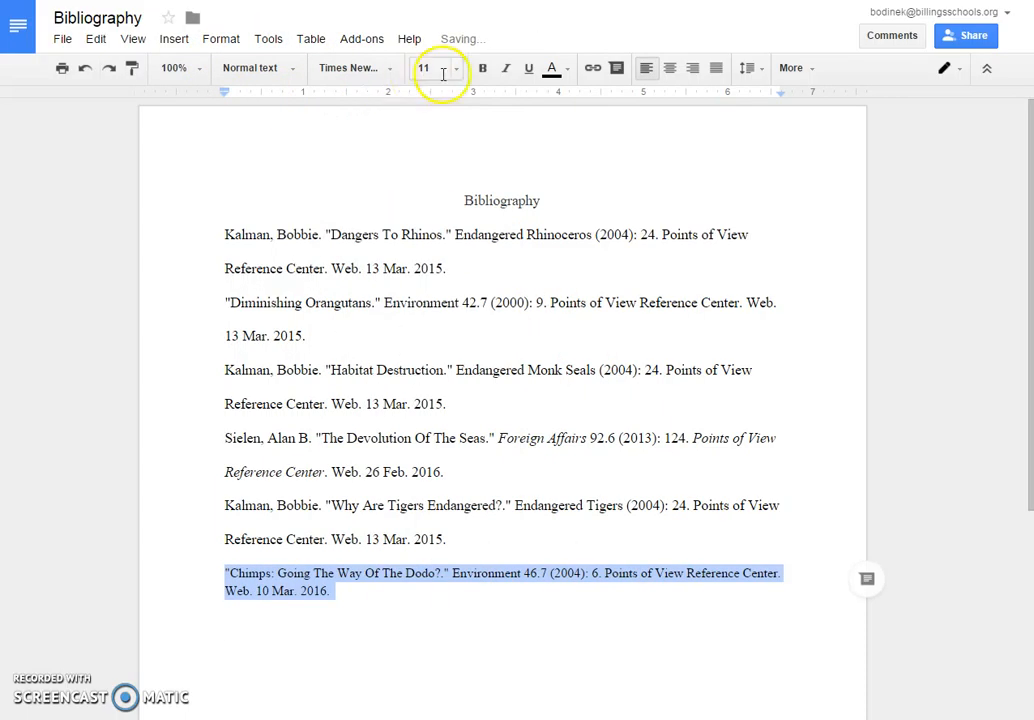
{"action": "left_click", "coordinate": [432, 68]}
{"action": "left_click", "coordinate": [436, 193]}
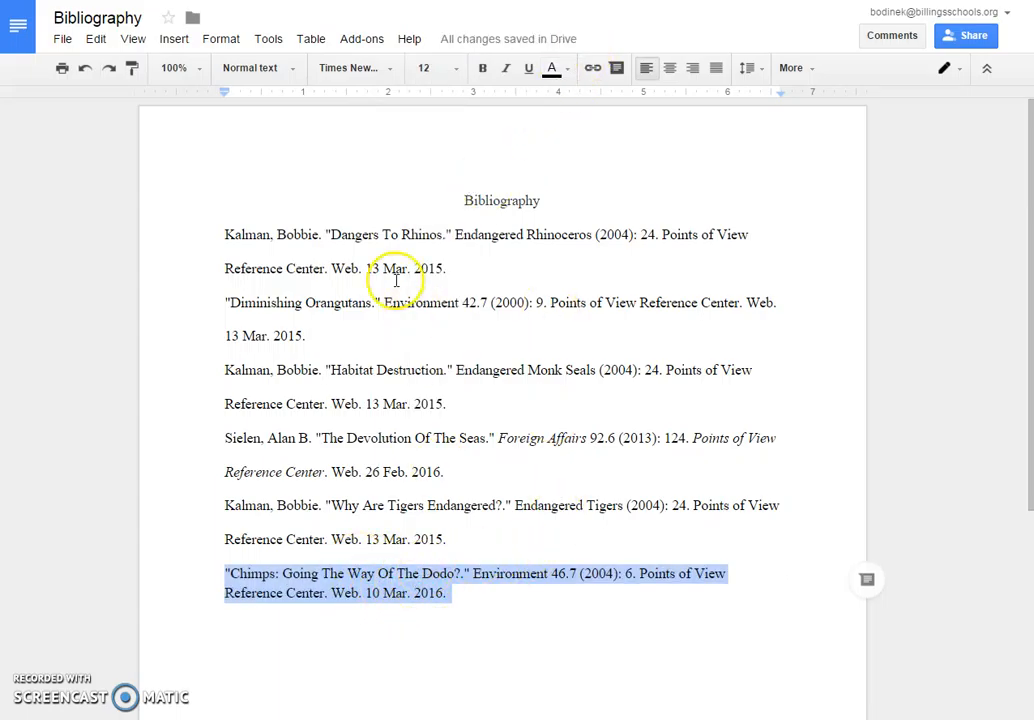
- Apply double line spacing to the whole document
{"action": "left_click", "coordinate": [240, 235]}
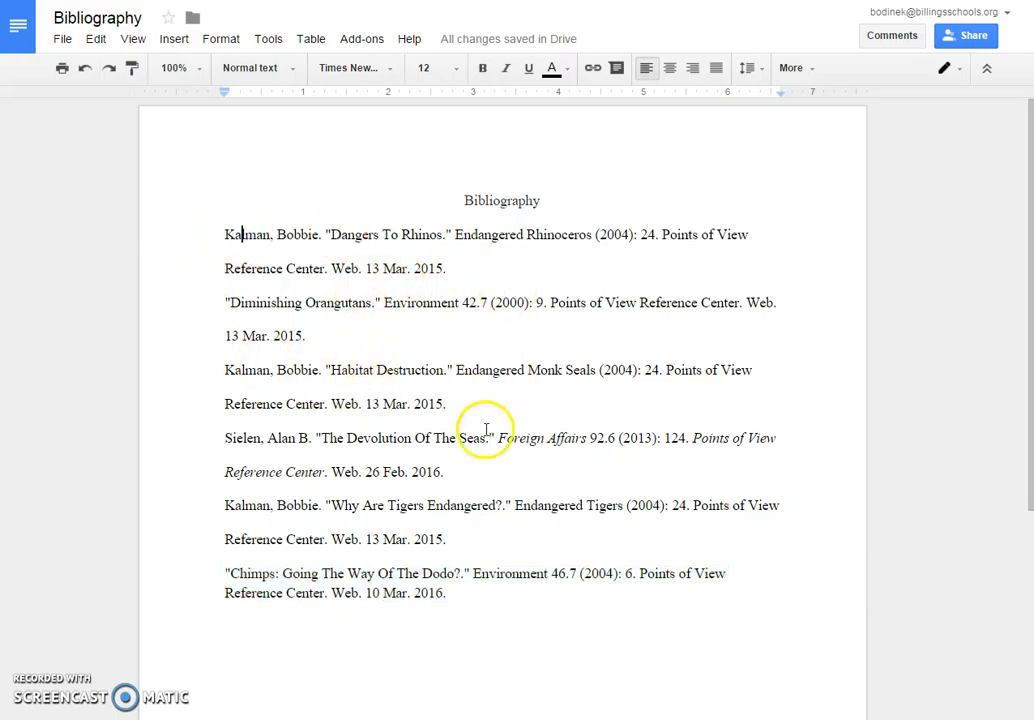
{"action": "key", "text": "ctrl+a"}
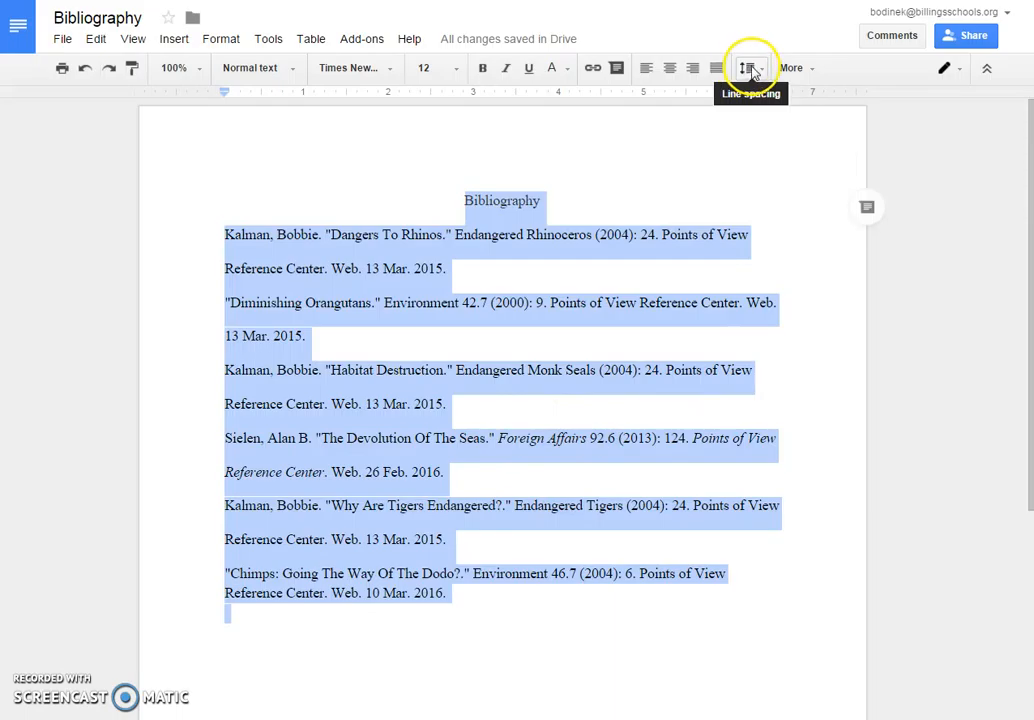
{"action": "left_click", "coordinate": [748, 68]}
{"action": "left_click", "coordinate": [722, 168]}
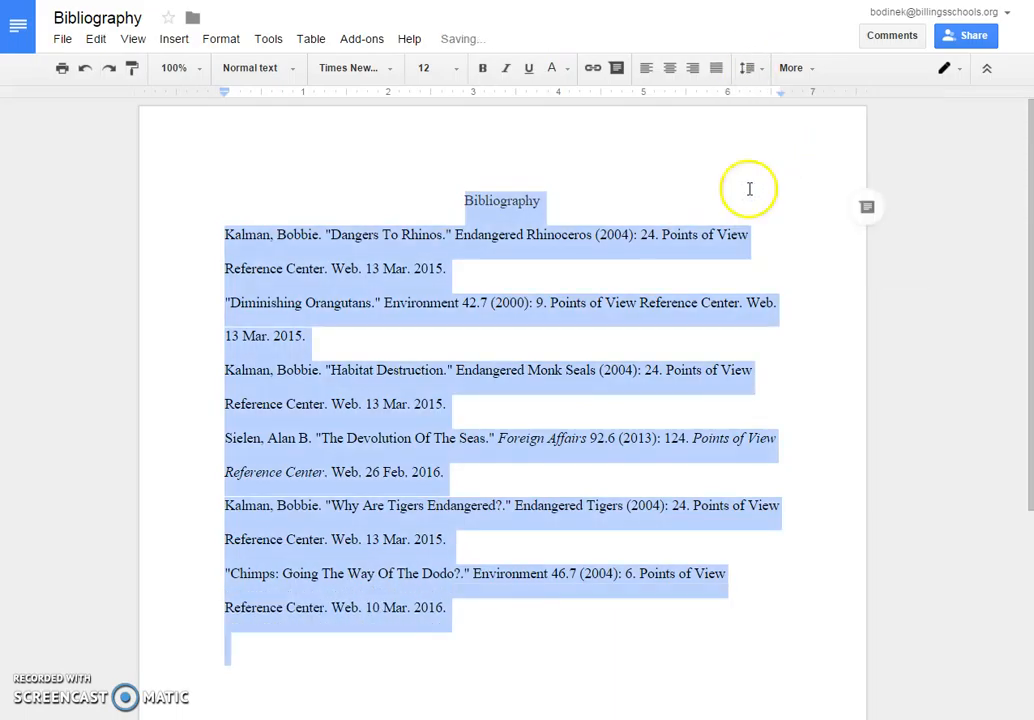
{"action": "left_click", "coordinate": [453, 341]}
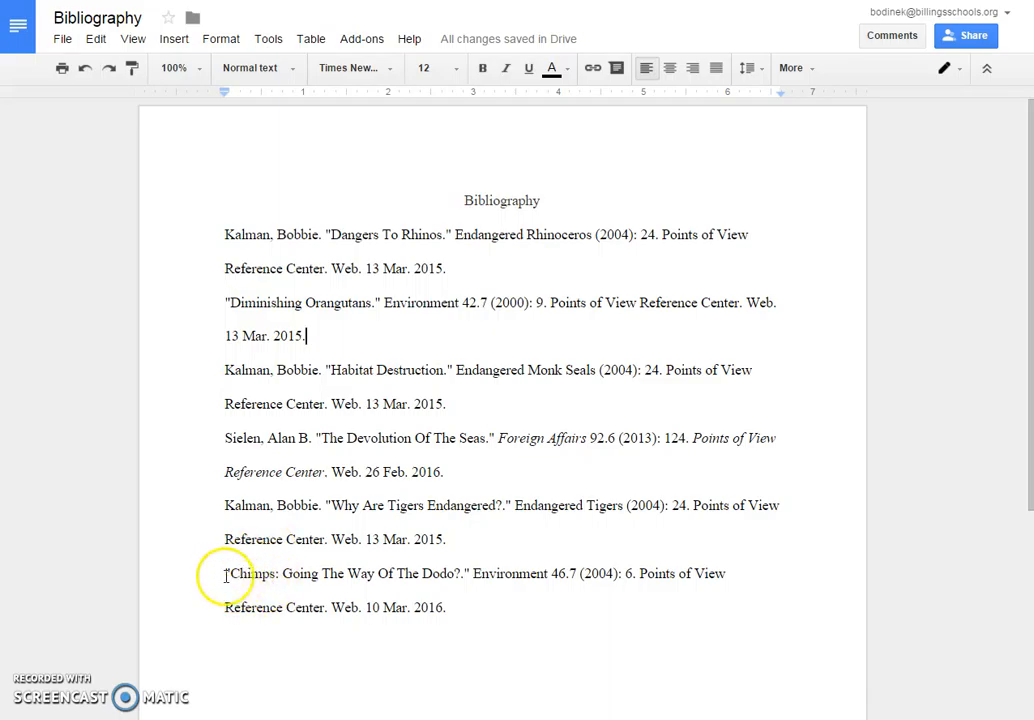
- Move the "Chimps" citation to the start of the list, directly beneath the Bibliography title
{"action": "left_click_drag", "start_coordinate": [224, 572], "coordinate": [493, 617]}
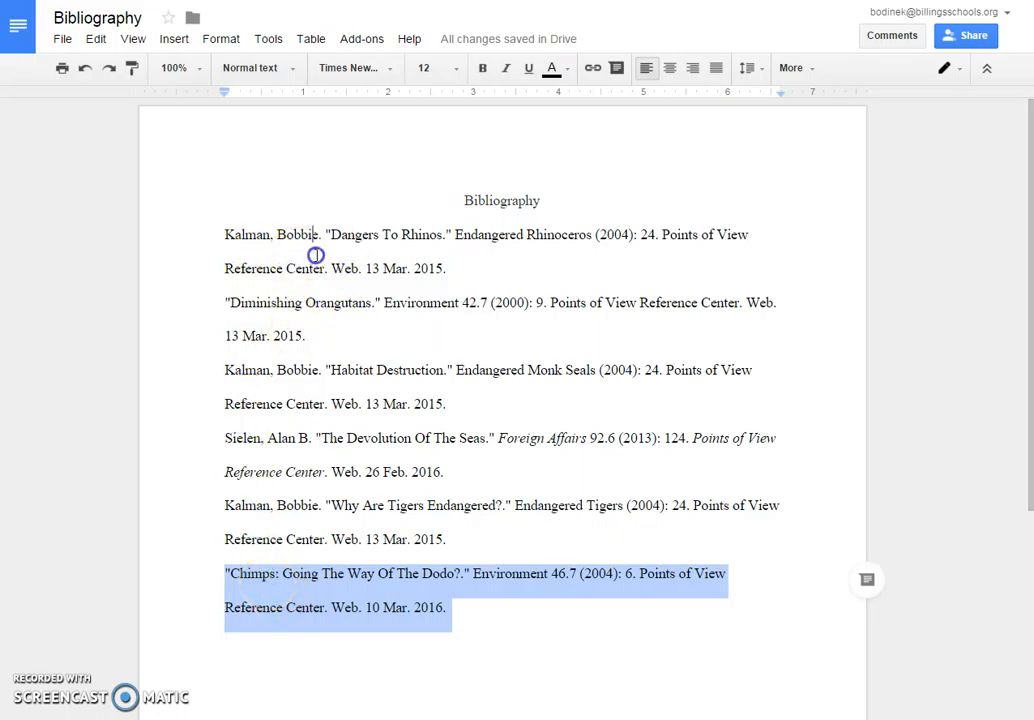
{"action": "left_click_drag", "start_coordinate": [221, 255], "coordinate": [222, 256]}
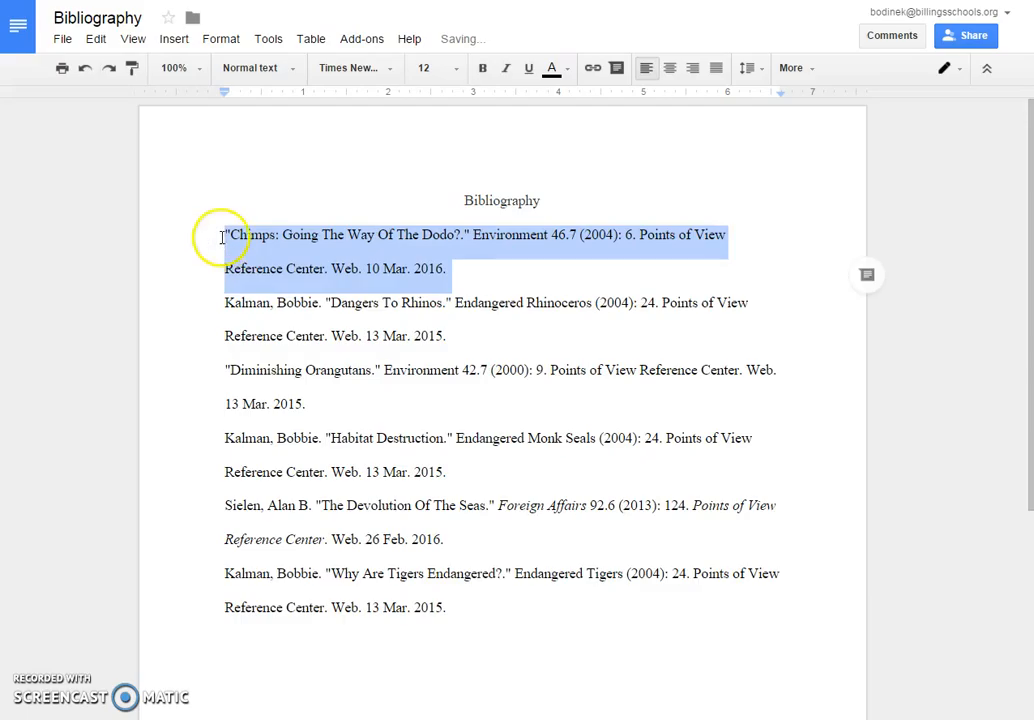
{"action": "left_click", "coordinate": [238, 309]}
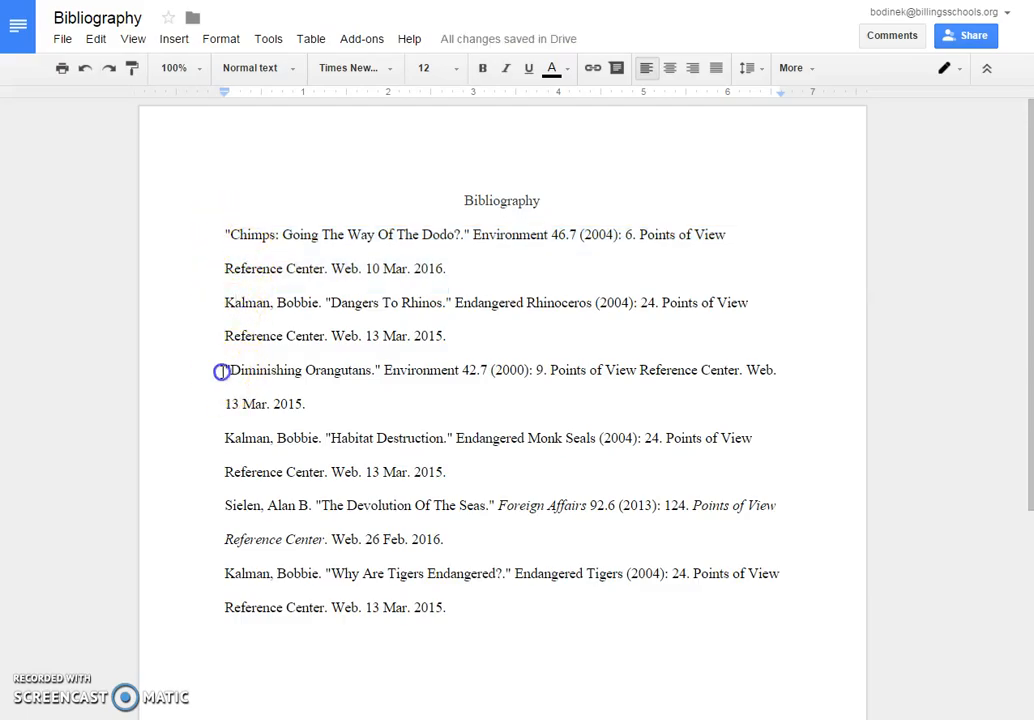
- Move the "Diminishing Orangutans" citation above the "Dangers To Rhinos" entry to keep alphabetical order
{"action": "left_click_drag", "start_coordinate": [220, 371], "coordinate": [326, 408]}
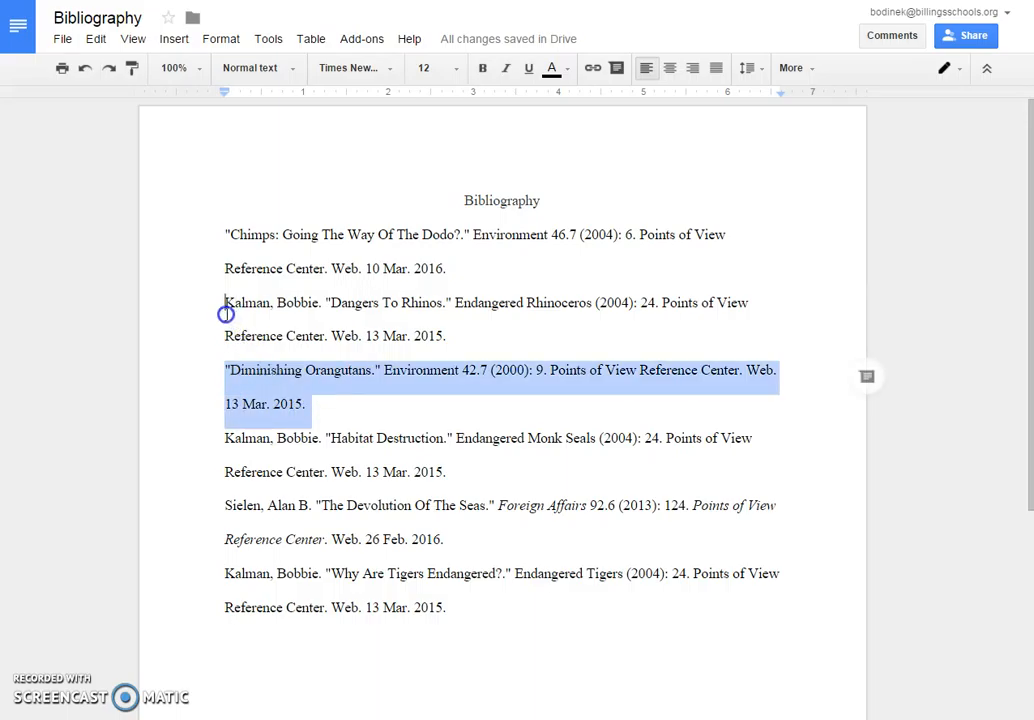
{"action": "left_click_drag", "start_coordinate": [226, 313], "coordinate": [223, 314]}
{"action": "double_click", "coordinate": [225, 366]}
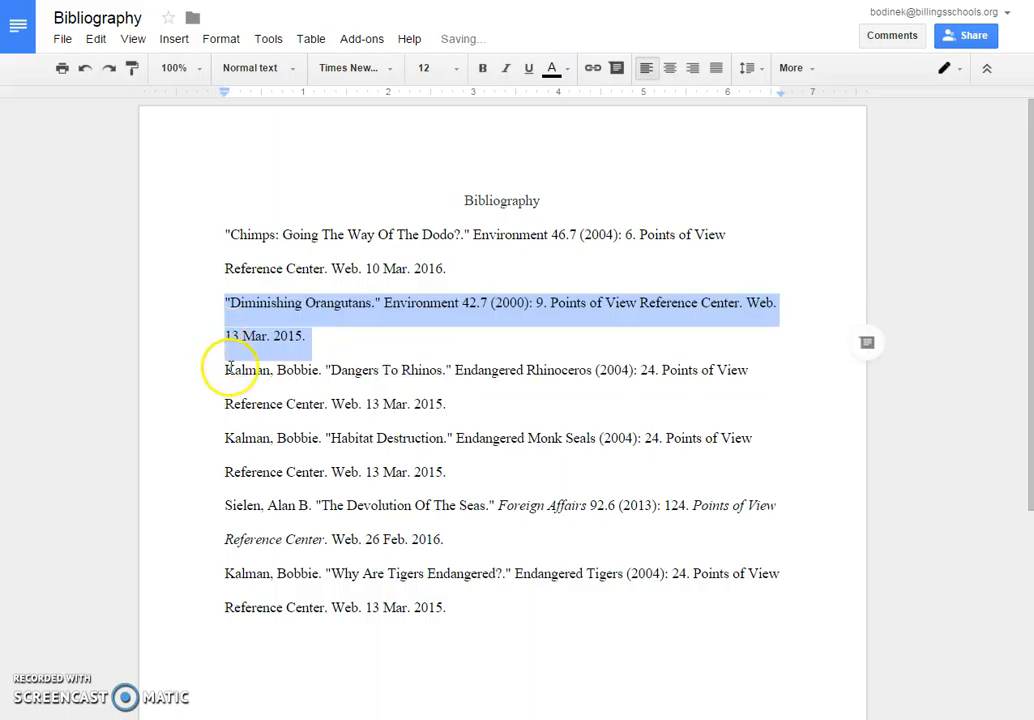
{"action": "double_click", "coordinate": [232, 440]}
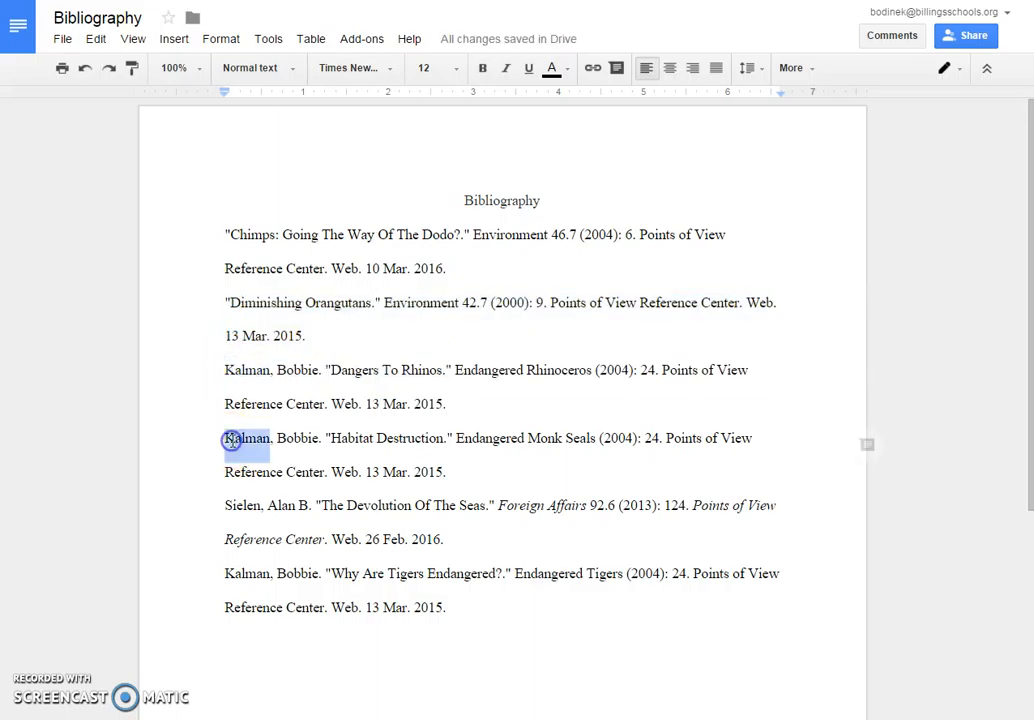
- Move the "The Devolution Of The Seas" citation to the end of the list, after the "Why Are Tigers Endangered?" entry
{"action": "double_click", "coordinate": [249, 579]}
{"action": "left_click", "coordinate": [243, 529]}
{"action": "left_click_drag", "start_coordinate": [225, 505], "coordinate": [463, 536]}
{"action": "left_click", "coordinate": [243, 619]}
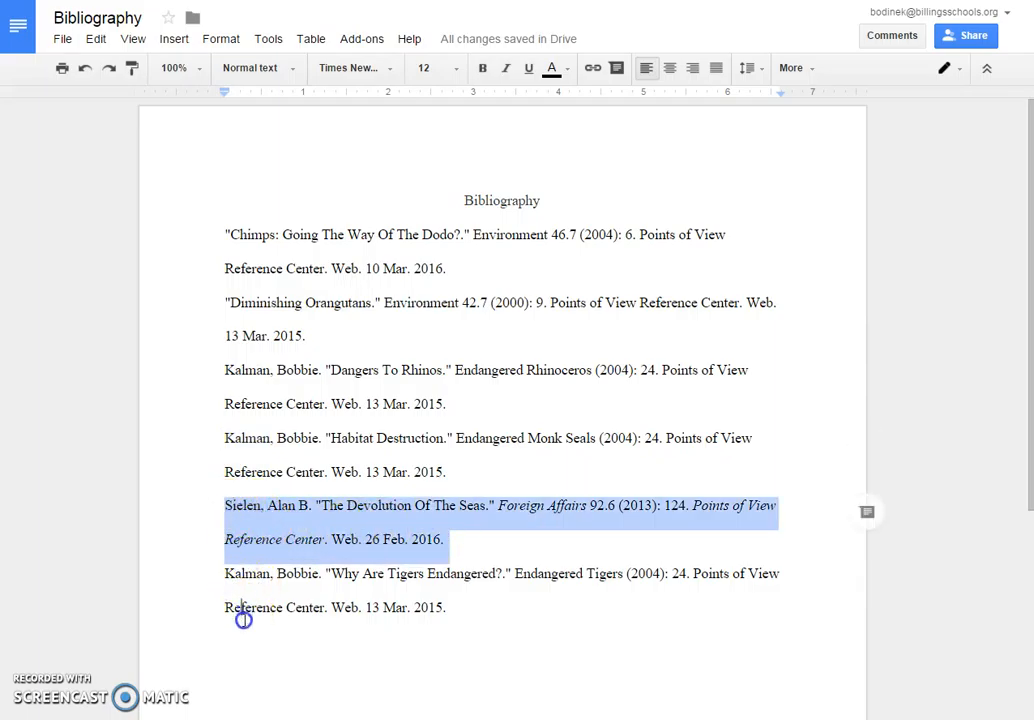
{"action": "left_click_drag", "start_coordinate": [253, 642], "coordinate": [251, 643]}
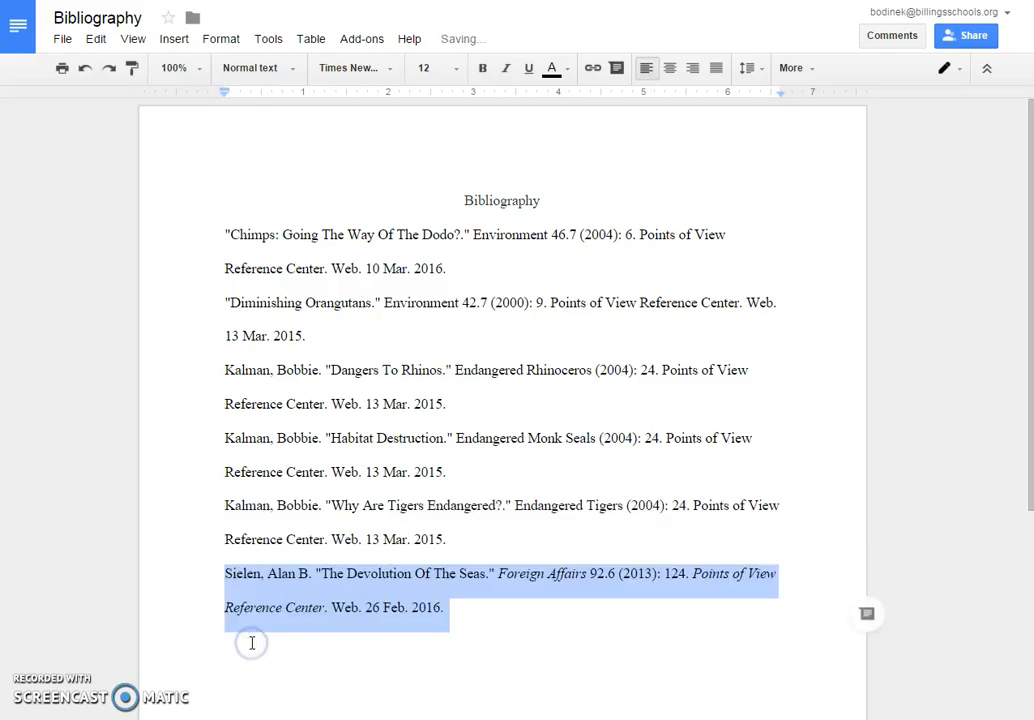
- Check the alphabetical order of the three same-author entries by comparing the titles of their articles
{"action": "left_click", "coordinate": [257, 506]}
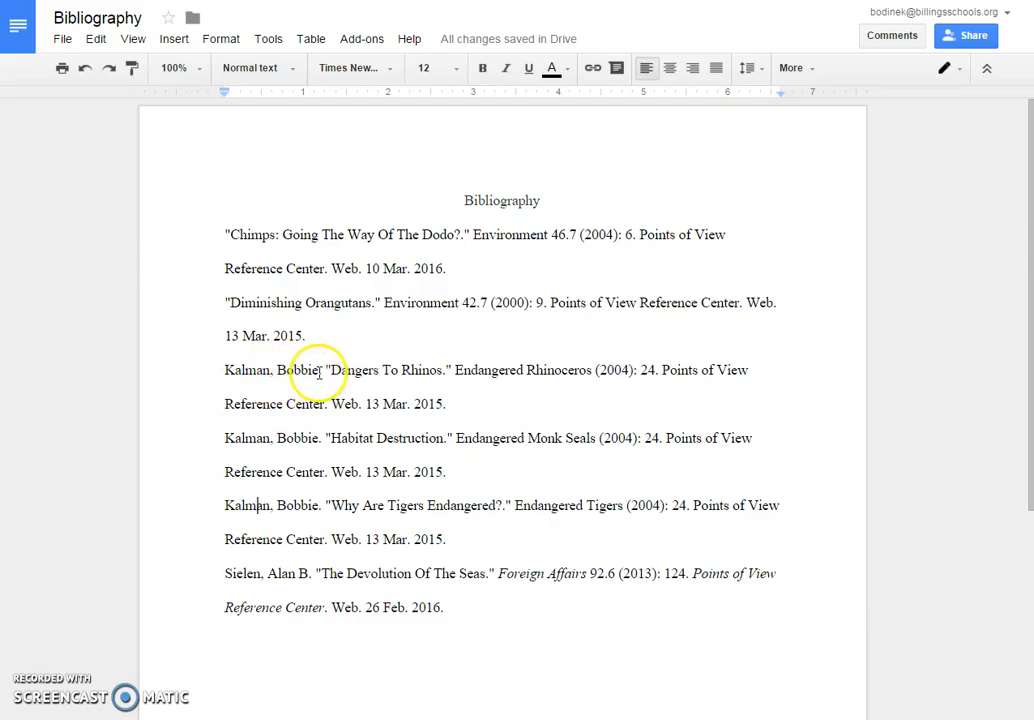
{"action": "left_click_drag", "start_coordinate": [326, 370], "coordinate": [421, 370]}
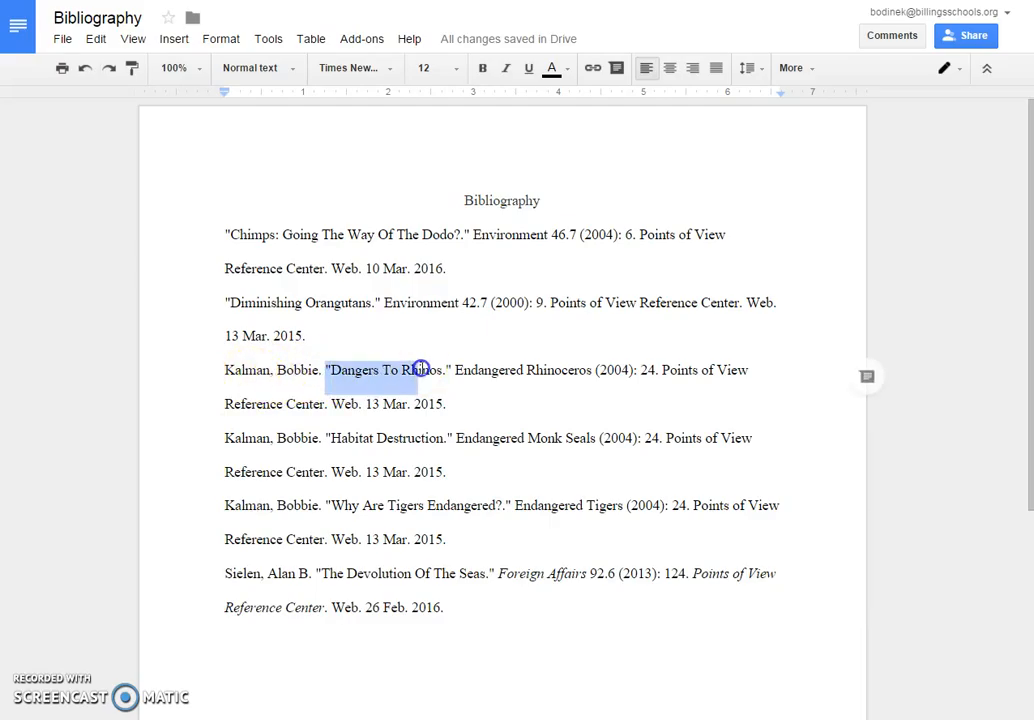
{"action": "left_click_drag", "start_coordinate": [327, 437], "coordinate": [347, 435]}
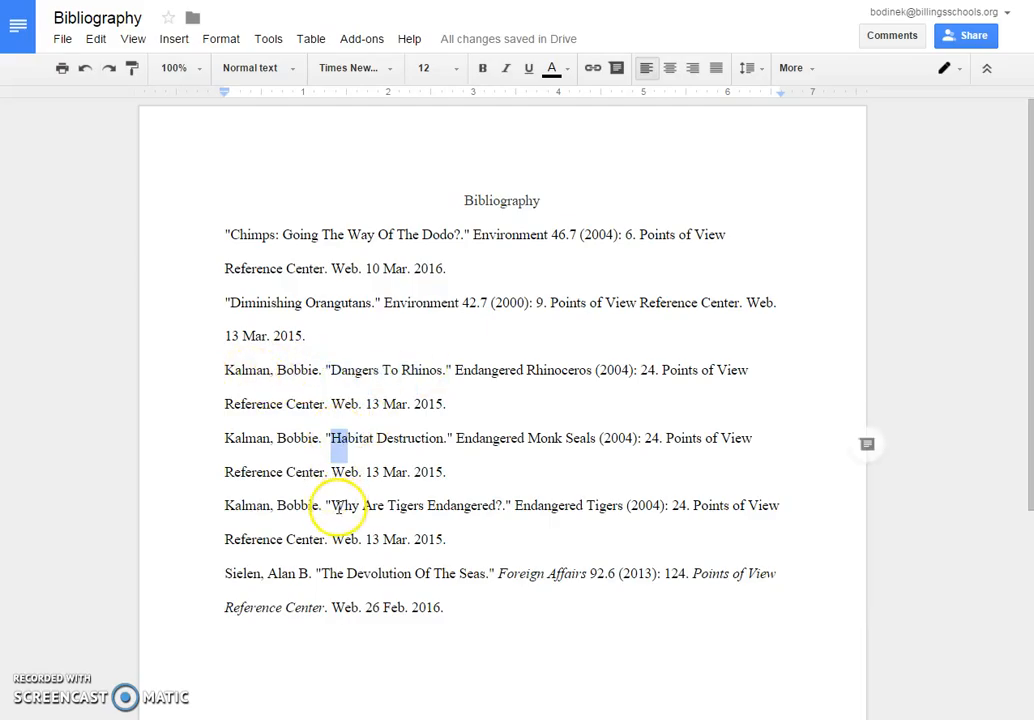
{"action": "left_click_drag", "start_coordinate": [327, 507], "coordinate": [344, 510]}
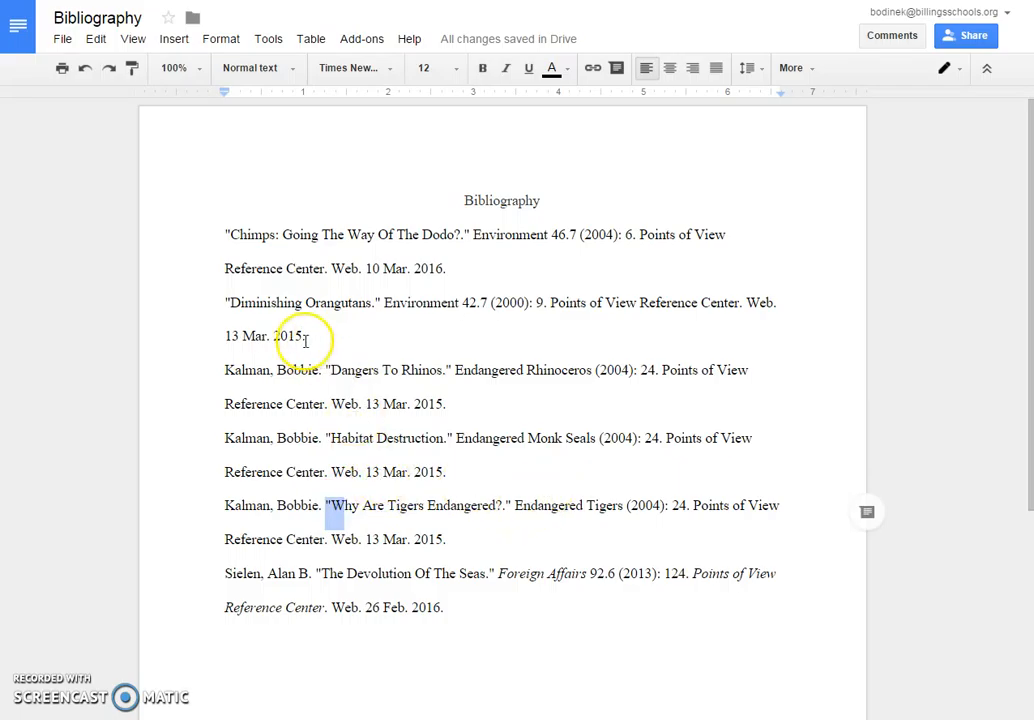
- Give all citations below the Bibliography title a hanging indent of about 0.4 inch
{"action": "left_click_drag", "start_coordinate": [226, 234], "coordinate": [472, 275]}
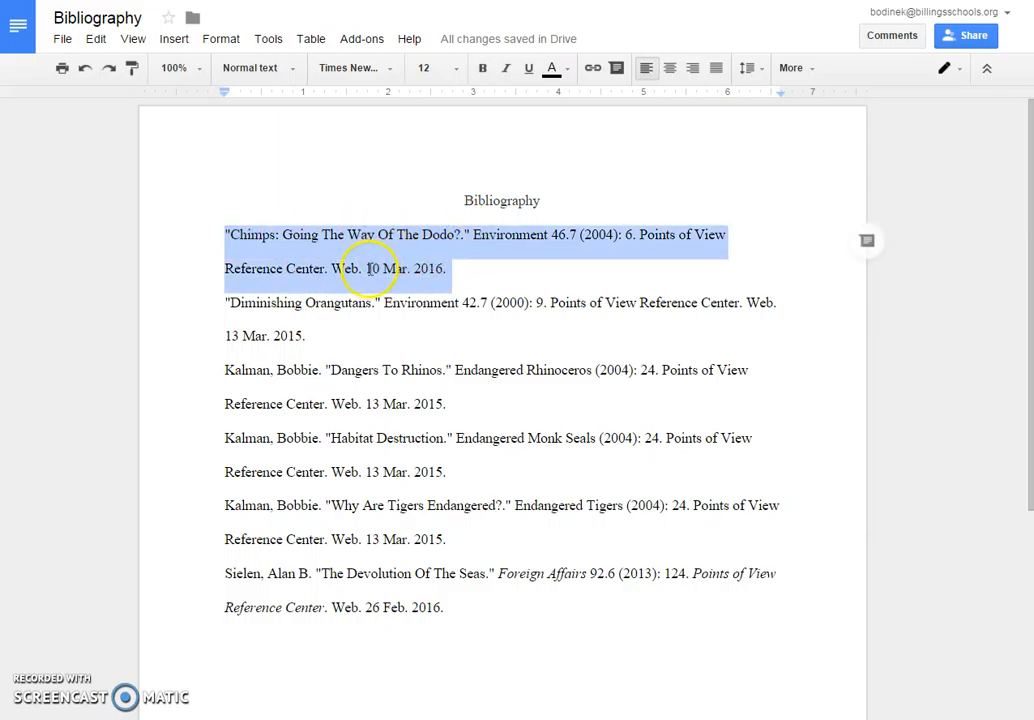
{"action": "left_click", "coordinate": [226, 268]}
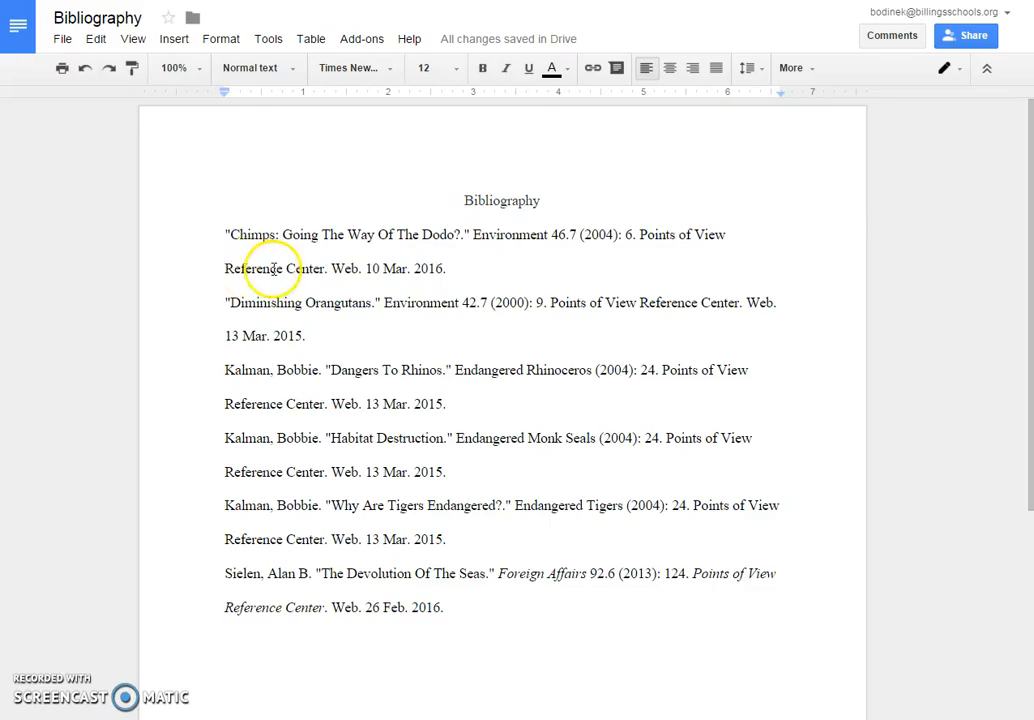
{"action": "left_click", "coordinate": [225, 268]}
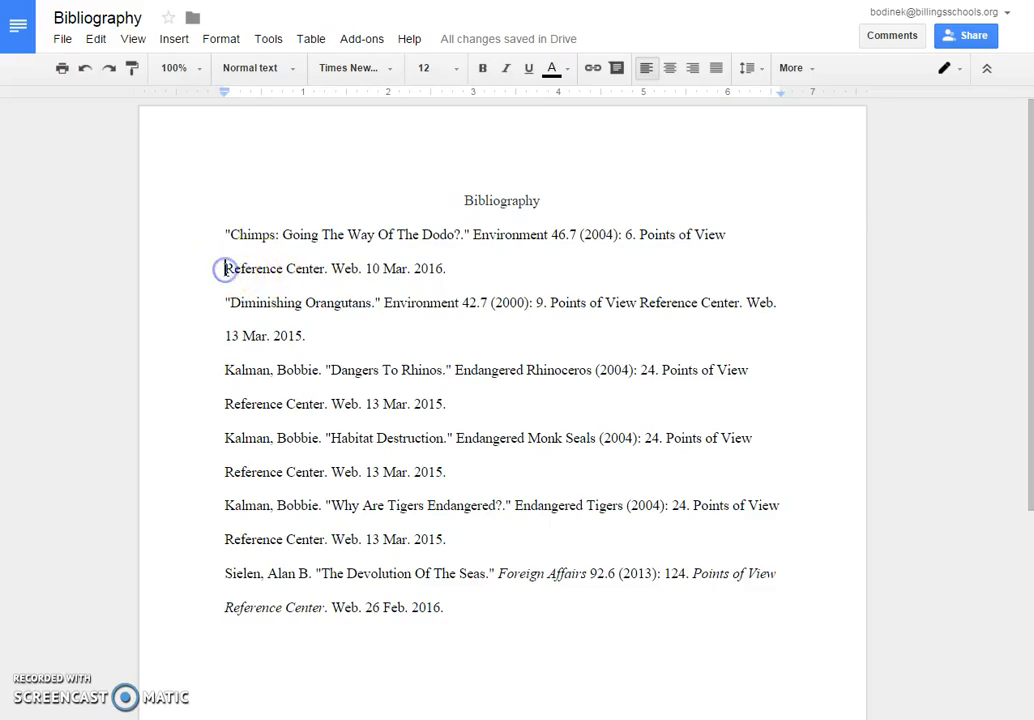
{"action": "left_click_drag", "start_coordinate": [224, 236], "coordinate": [510, 665]}
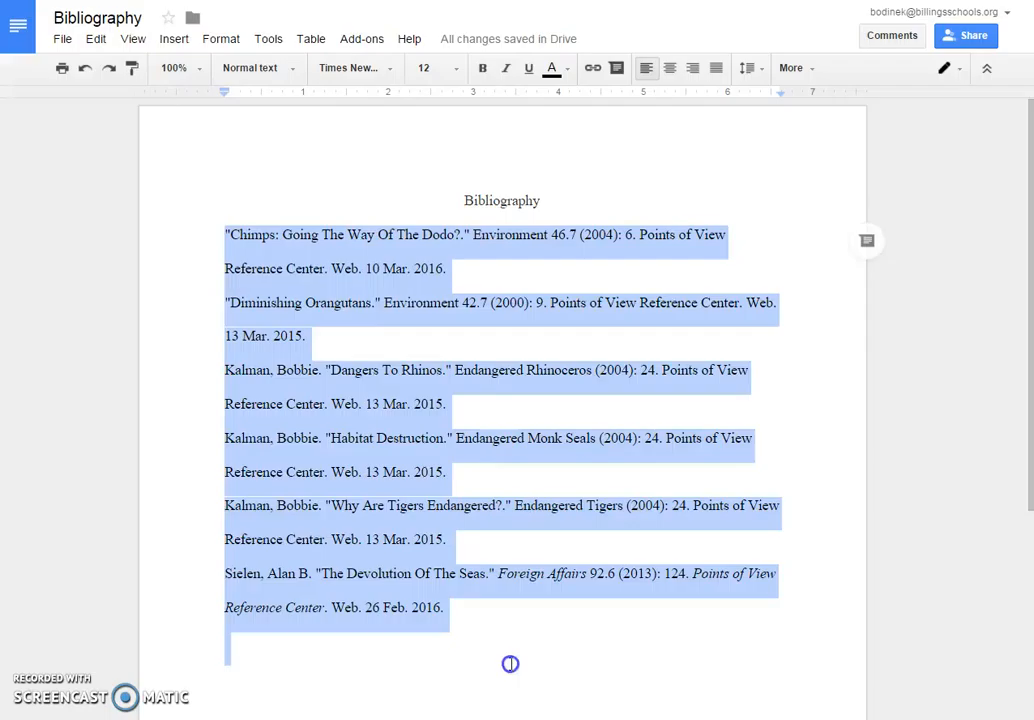
{"action": "mouse_move", "coordinate": [224, 97]}
{"action": "left_mouse_down"}
{"action": "mouse_move", "coordinate": [261, 92]}
{"action": "mouse_move", "coordinate": [228, 94]}
{"action": "left_mouse_up"}
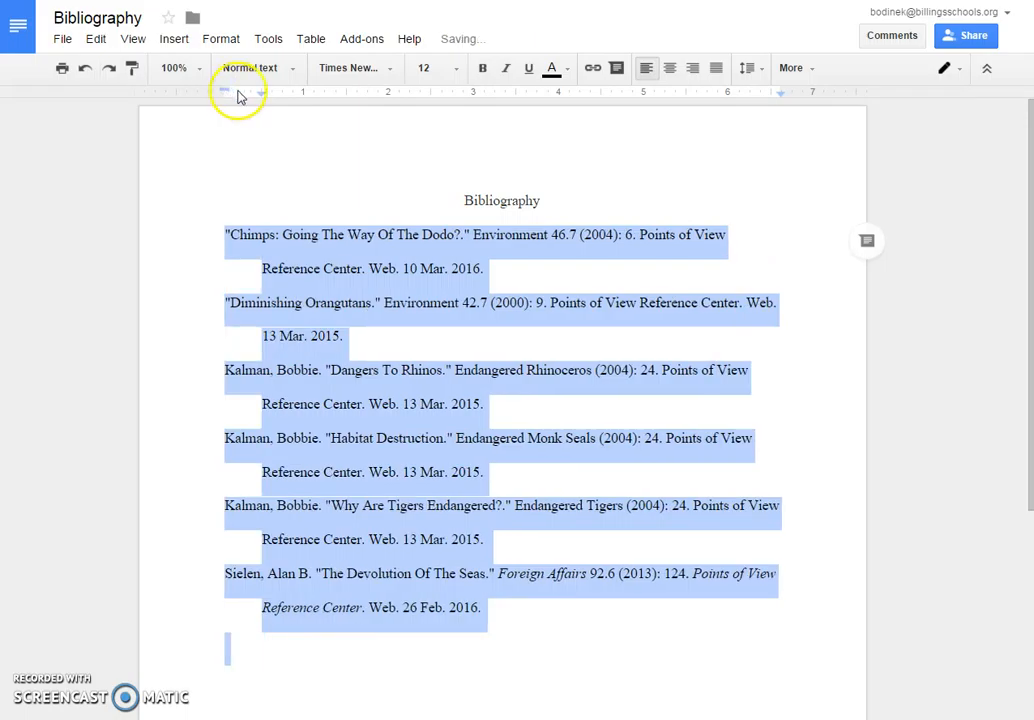
- Remove the hanging indent from the citations so that all their lines start at the left margin
{"action": "left_click", "coordinate": [259, 203]}
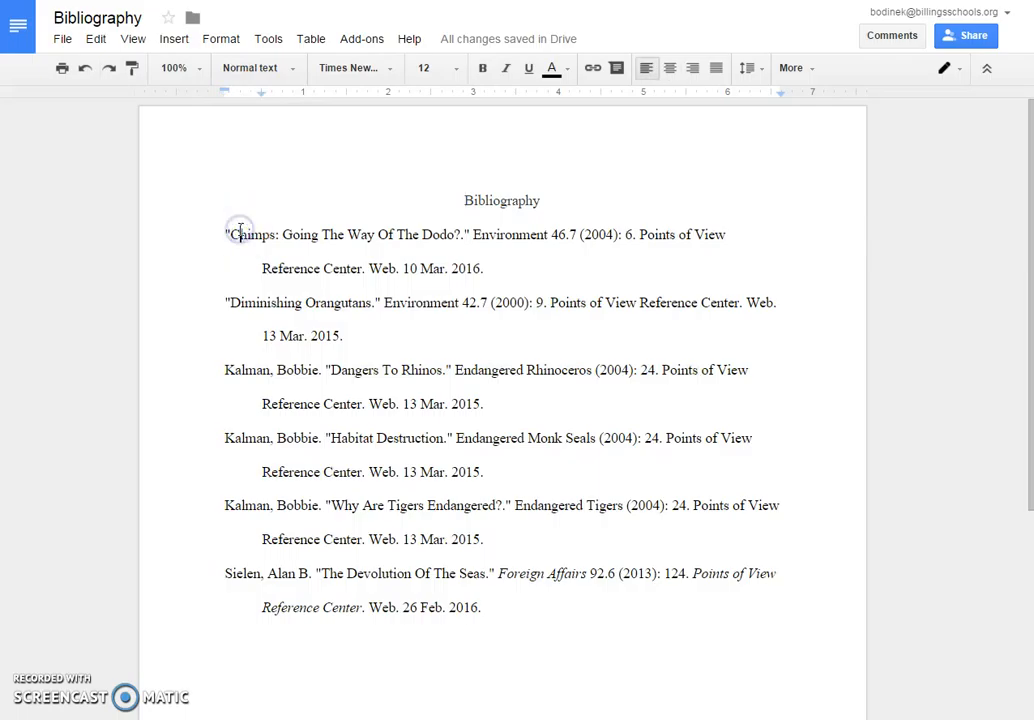
{"action": "key", "text": "ctrl+a"}
{"action": "left_click_drag", "start_coordinate": [226, 92], "coordinate": [225, 93]}
{"action": "left_click", "coordinate": [322, 243]}
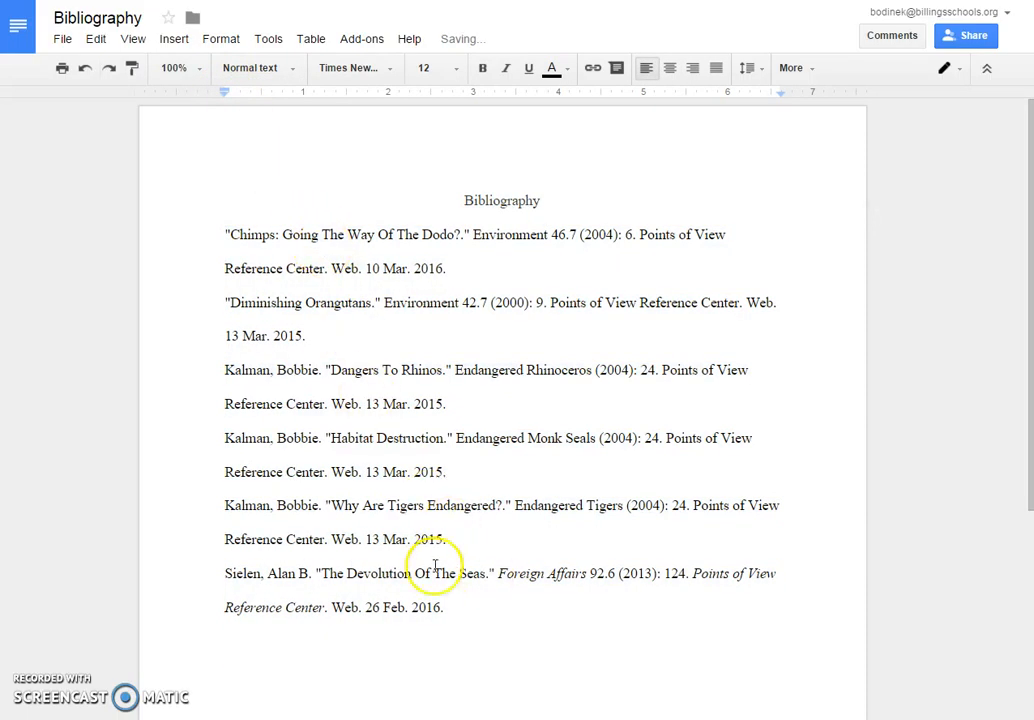
{"action": "left_click", "coordinate": [392, 452]}
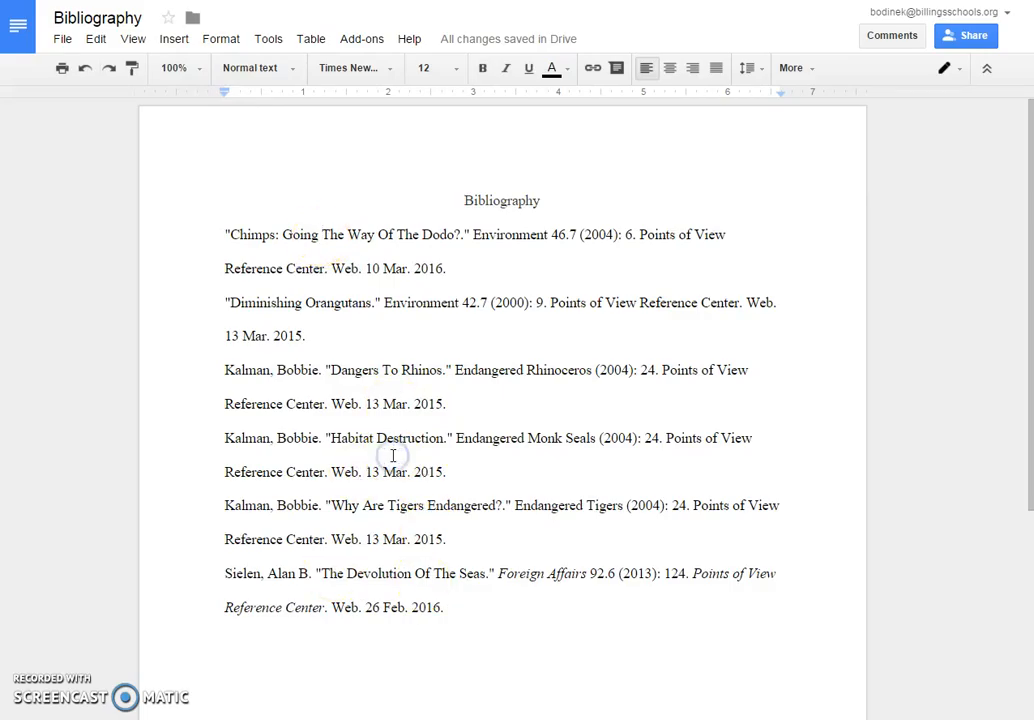
- Apply a hanging indent to the whole document, with the left indent at about 0.4 inch and the first-line indent at the margin
{"action": "key", "text": "ctrl+a"}
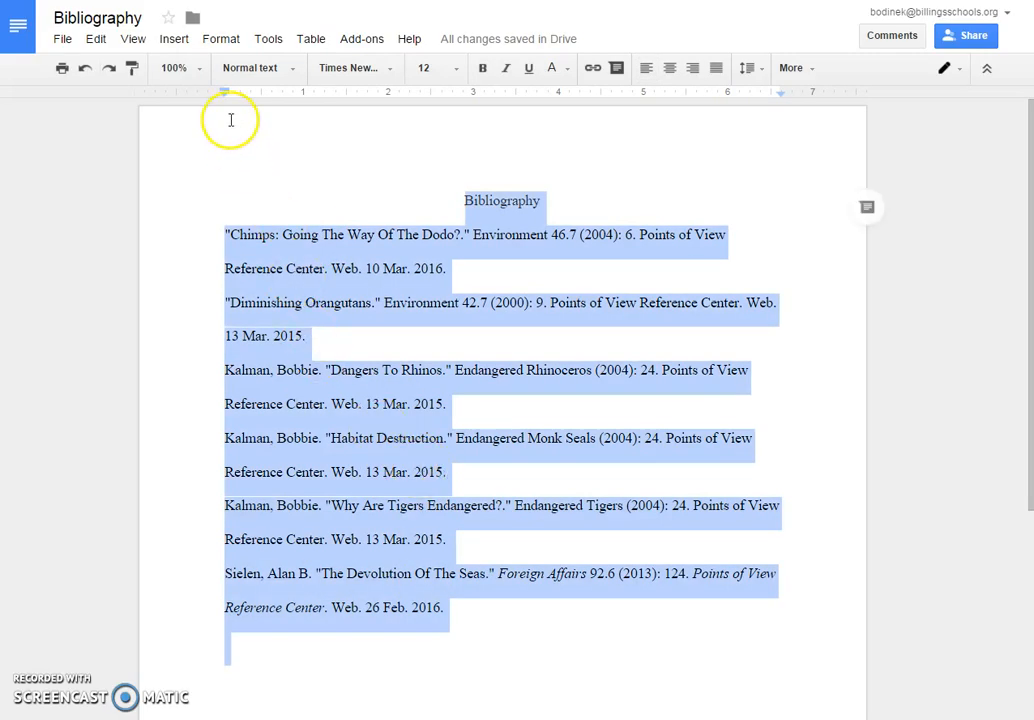
{"action": "left_click_drag", "start_coordinate": [225, 96], "coordinate": [261, 97]}
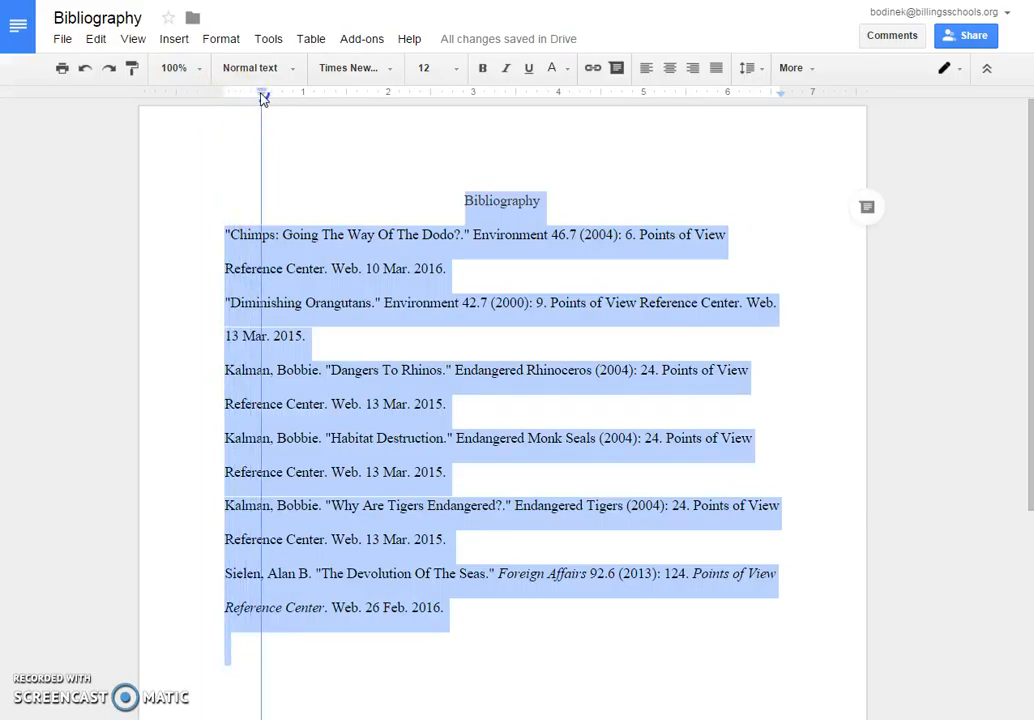
{"action": "left_click_drag", "start_coordinate": [263, 98], "coordinate": [262, 98]}
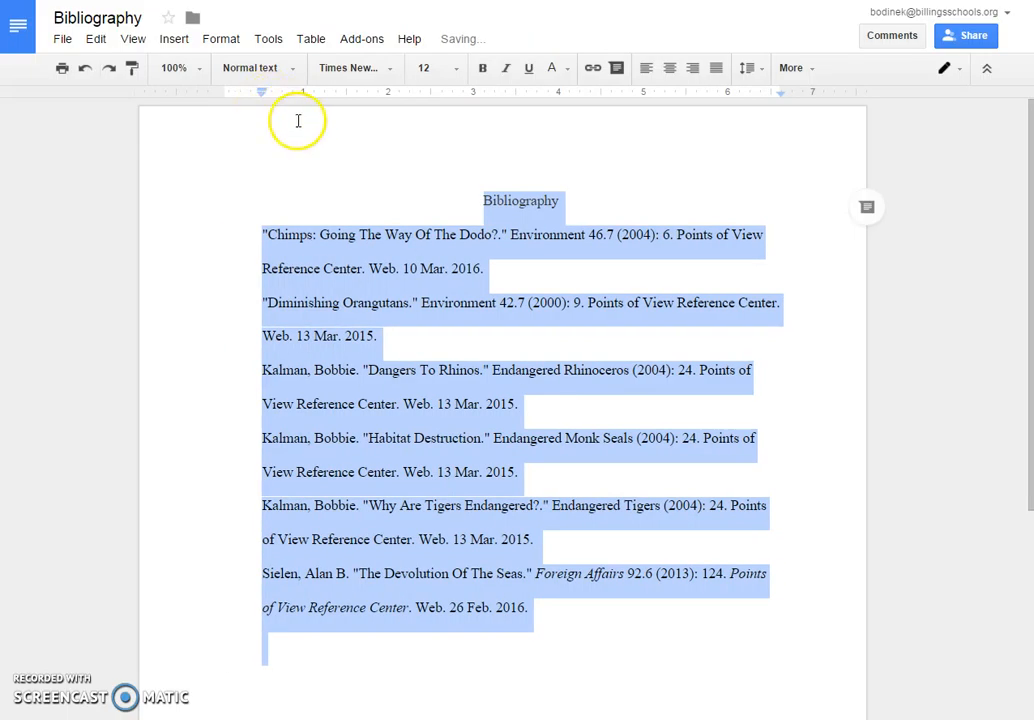
{"action": "left_click_drag", "start_coordinate": [267, 96], "coordinate": [229, 93]}
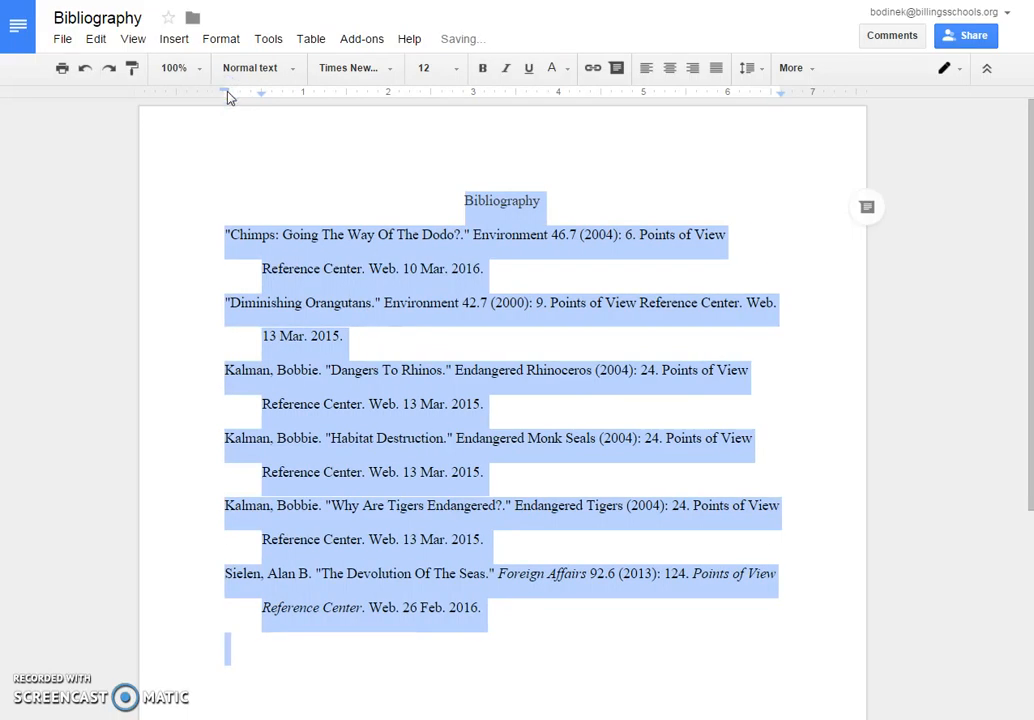
{"action": "left_click", "coordinate": [337, 264]}
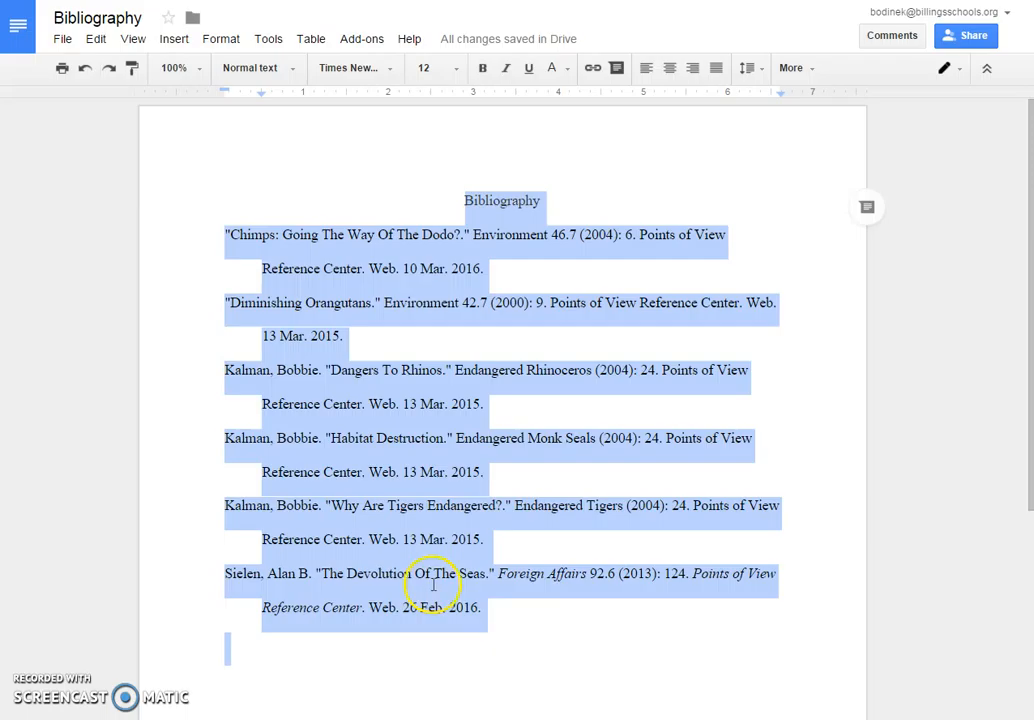
{"action": "left_click", "coordinate": [528, 625]}
- Try left alignment on the Bibliography title and restore its centered alignment
{"action": "left_click", "coordinate": [502, 200]}
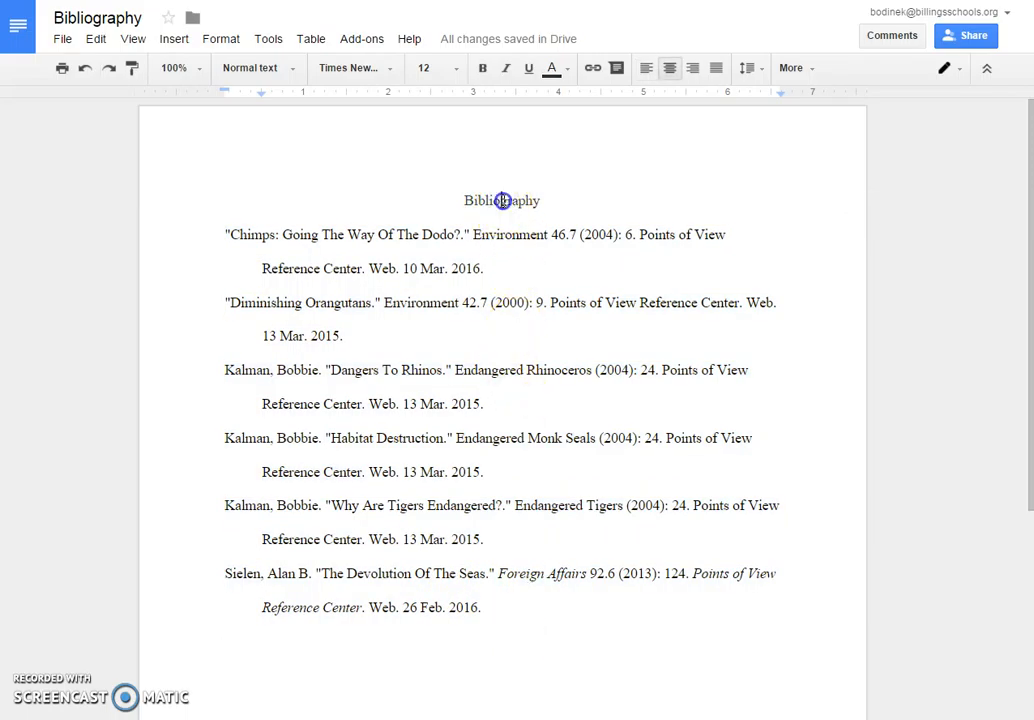
{"action": "double_click", "coordinate": [502, 200]}
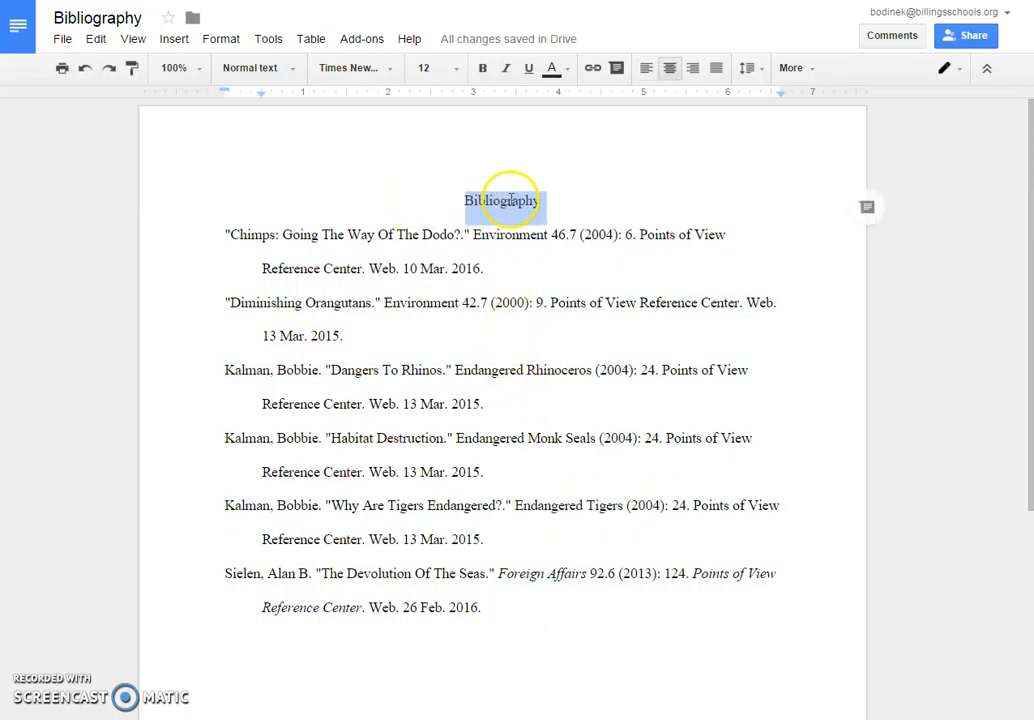
{"action": "left_click", "coordinate": [464, 200]}
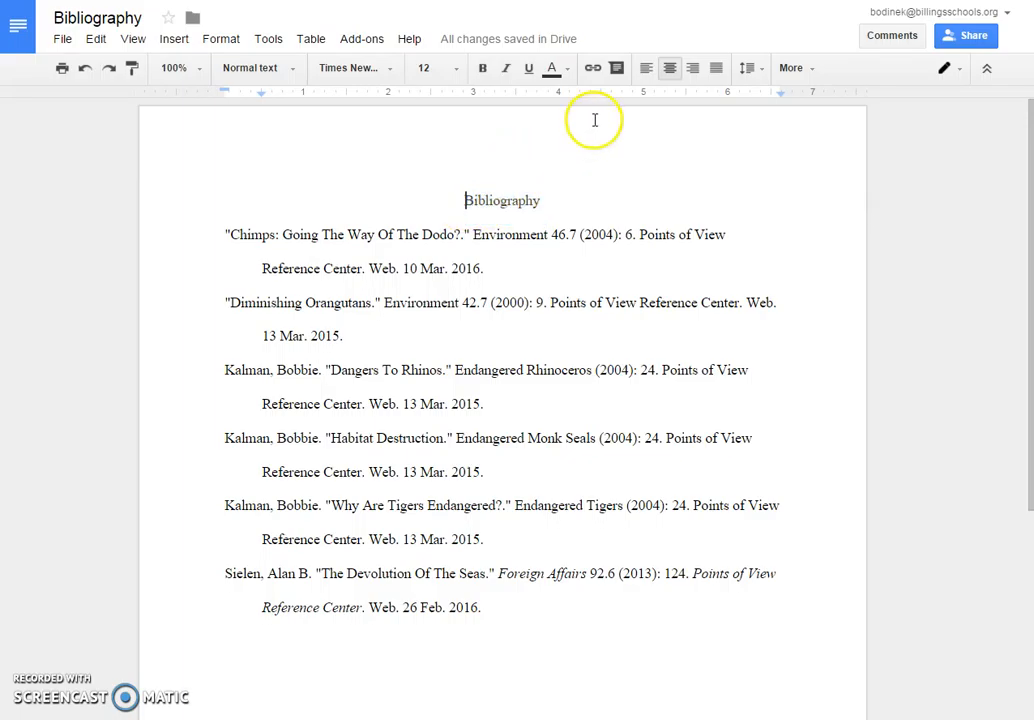
{"action": "left_click", "coordinate": [646, 70]}
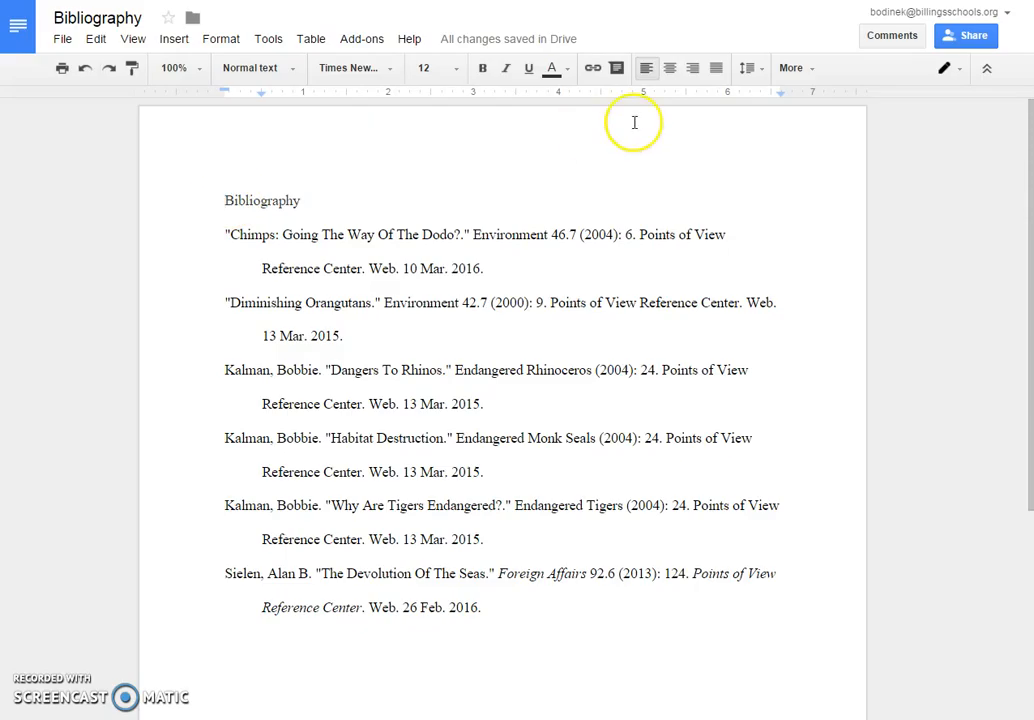
{"action": "left_click", "coordinate": [670, 67]}
- Switch to the class page and open the Citation Machine attachment of the Research Paper Requirements post
{"action": "left_click", "coordinate": [641, 587]}
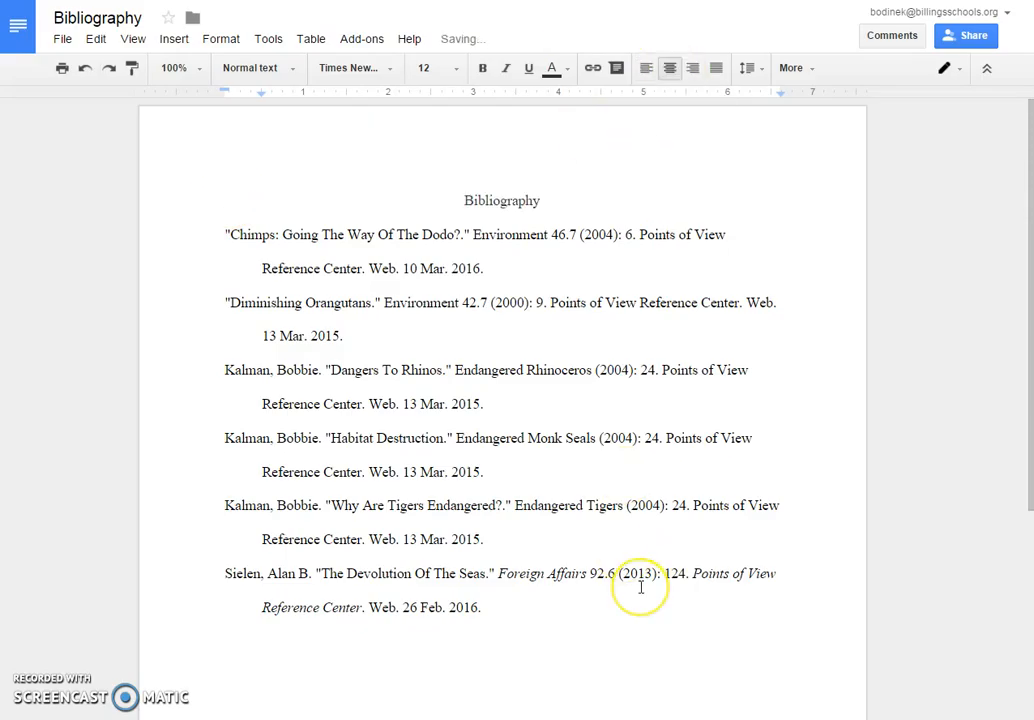
{"action": "left_click", "coordinate": [641, 587]}
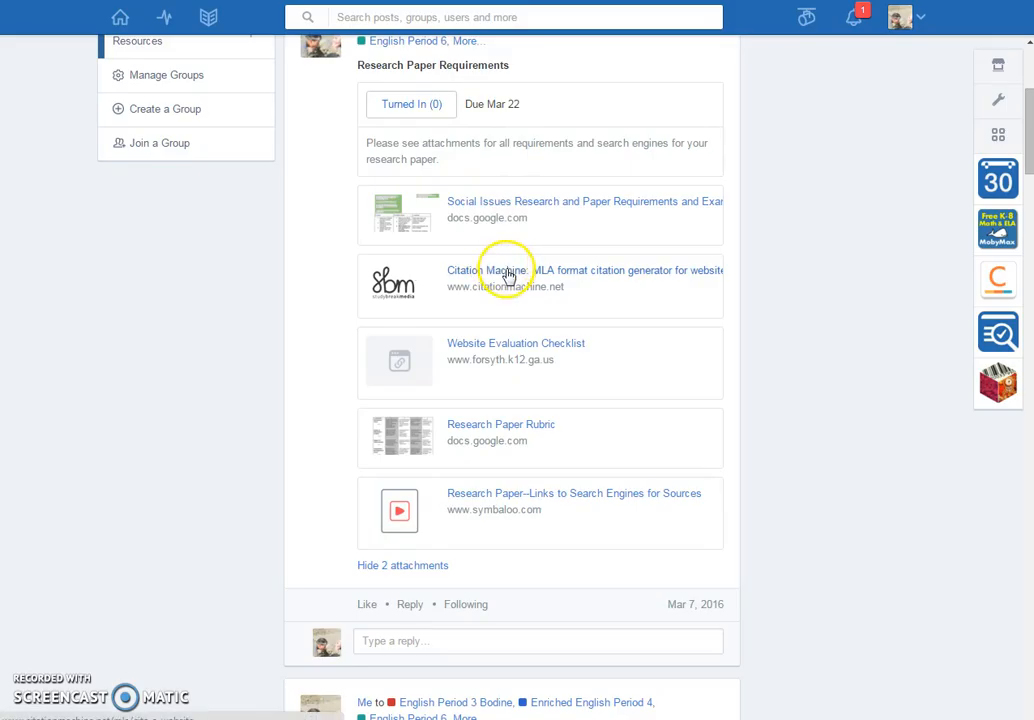
{"action": "left_click", "coordinate": [507, 273]}
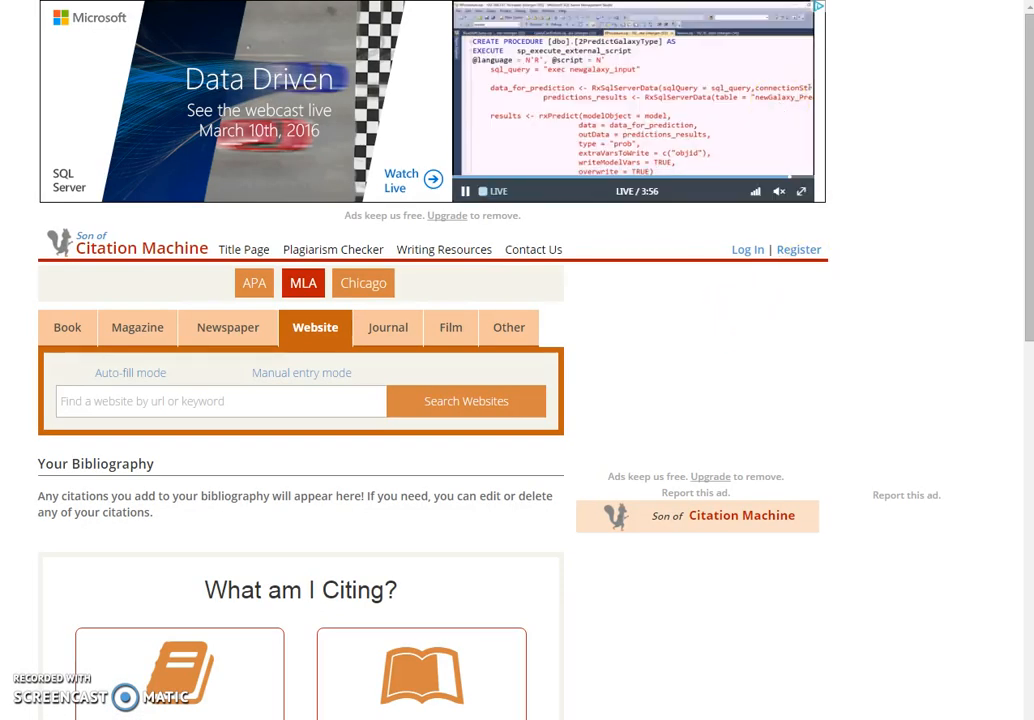
{"action": "key", "text": "ctrl+Tab"}
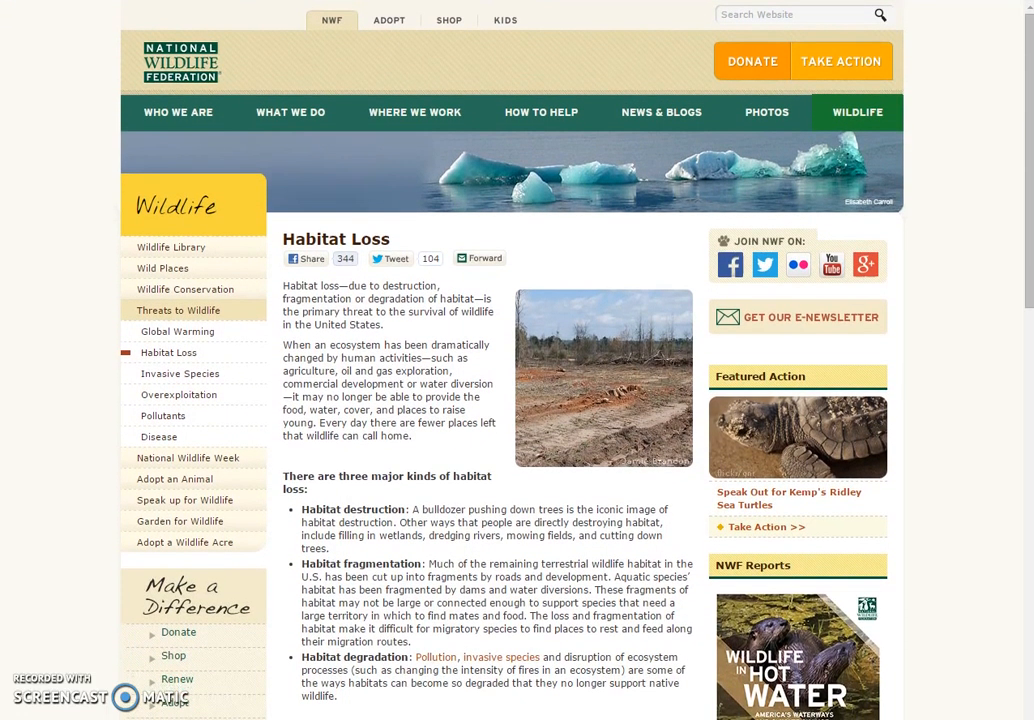
{"action": "key", "text": "ctrl+Tab"}
{"action": "left_click", "coordinate": [97, 406]}
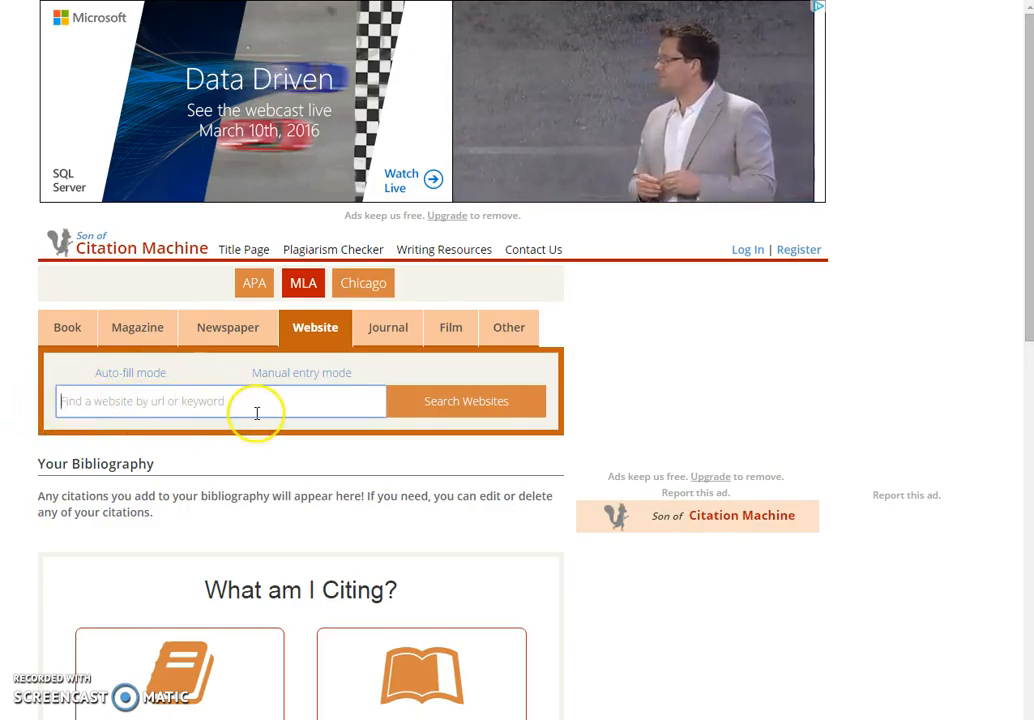
{"action": "type", "text": "https://www.nwf.org/Wildlife/Threats-to-Wildlife/Habitat-Loss.aspx"}
{"action": "left_click", "coordinate": [429, 406]}
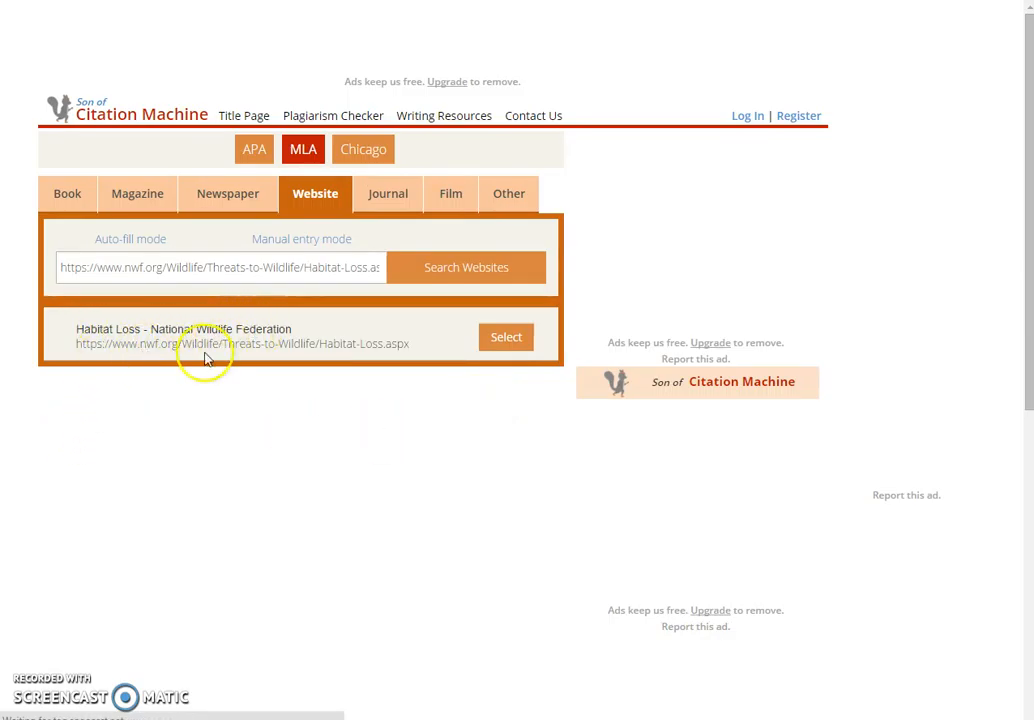
- Select the "Habitat Loss - National Wildlife Federation" result and continue to the final citation step
{"action": "left_click", "coordinate": [514, 346]}
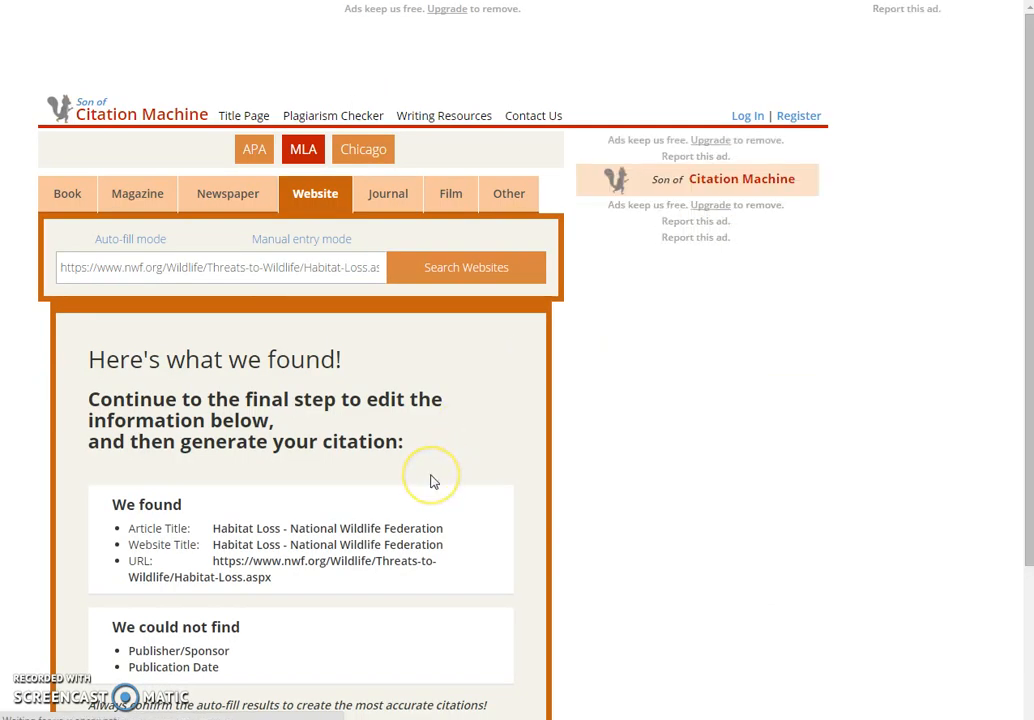
{"action": "scroll", "coordinate": [432, 481], "scroll_direction": "down", "scroll_amount": 3}
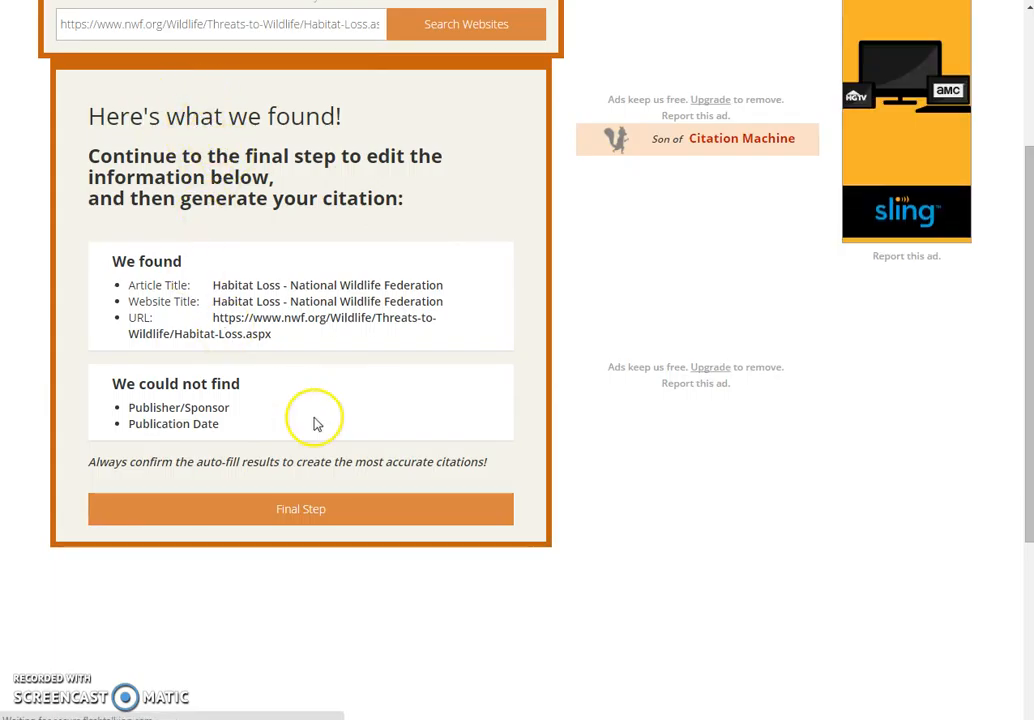
{"action": "left_click", "coordinate": [304, 520]}
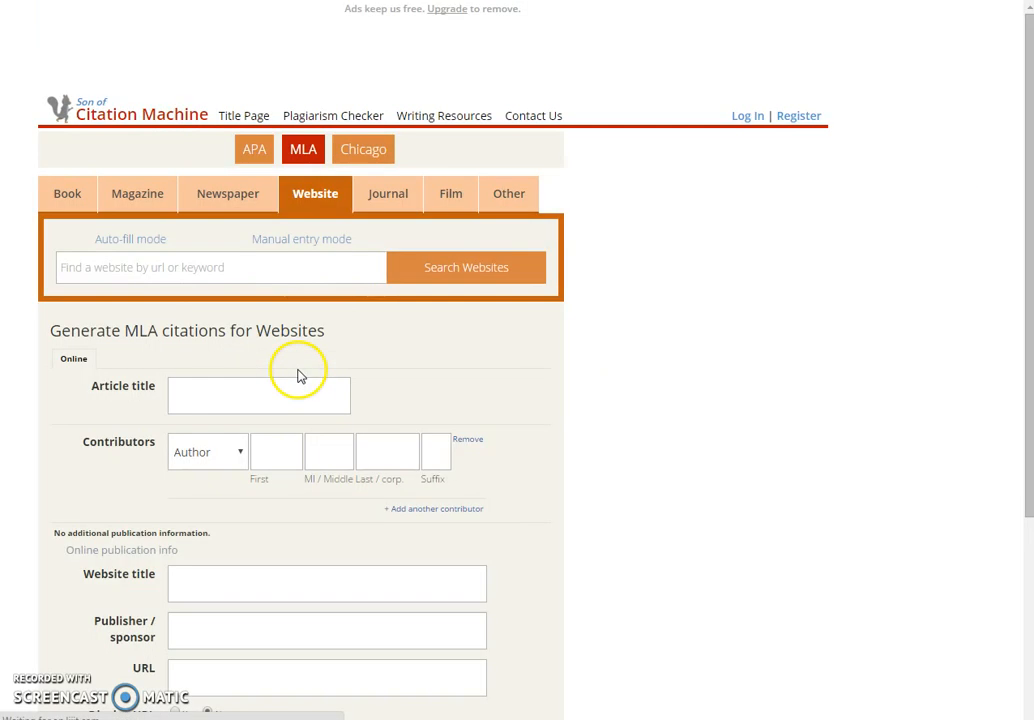
- Review the auto-filled MLA website citation form, including article title, contributors, website title, publisher, URL display and dates
{"action": "scroll", "coordinate": [307, 365], "scroll_direction": "down", "scroll_amount": 1}
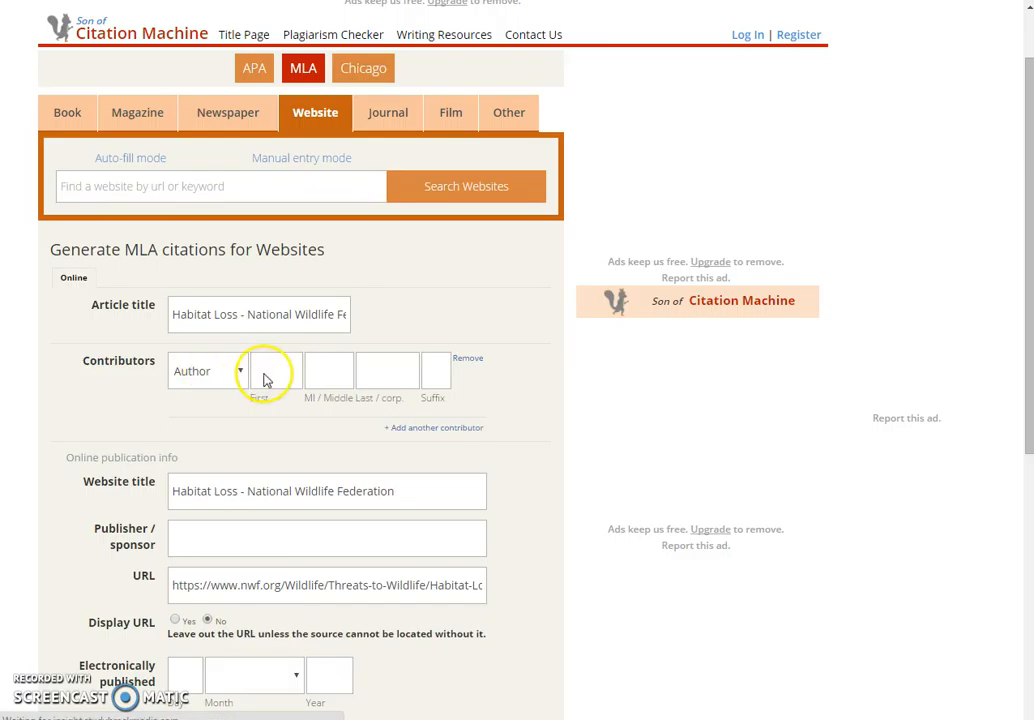
{"action": "scroll", "coordinate": [377, 385], "scroll_direction": "down", "scroll_amount": 1}
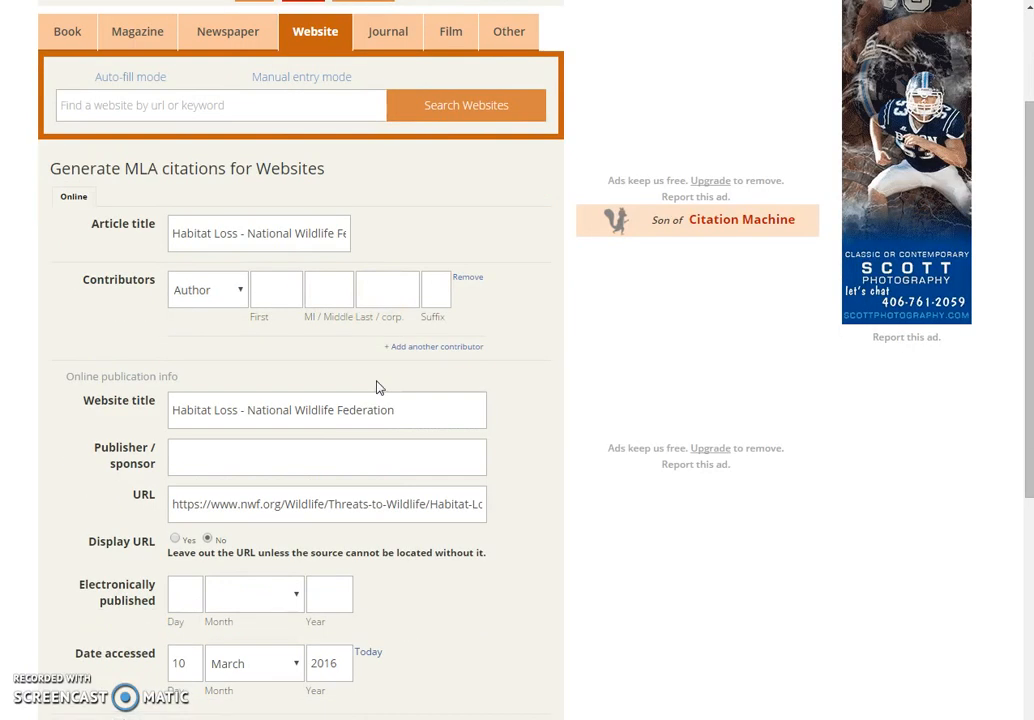
{"action": "left_click", "coordinate": [310, 470]}
{"action": "left_click", "coordinate": [308, 461]}
{"action": "scroll", "coordinate": [307, 457], "scroll_direction": "down", "scroll_amount": 1}
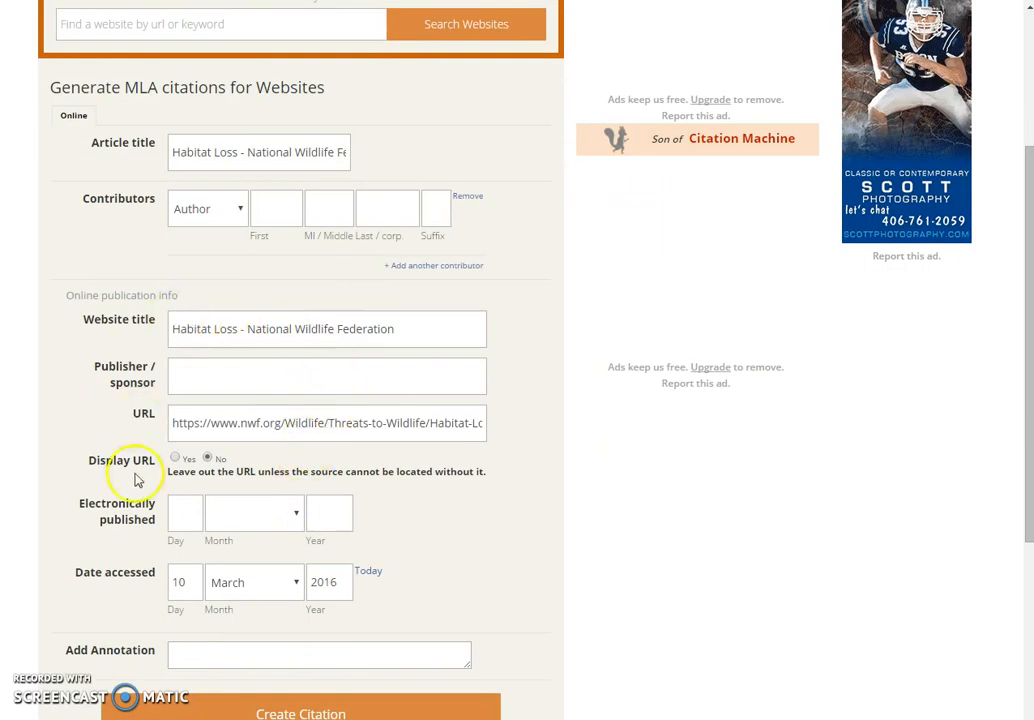
{"action": "scroll", "coordinate": [240, 610], "scroll_direction": "down", "scroll_amount": 1}
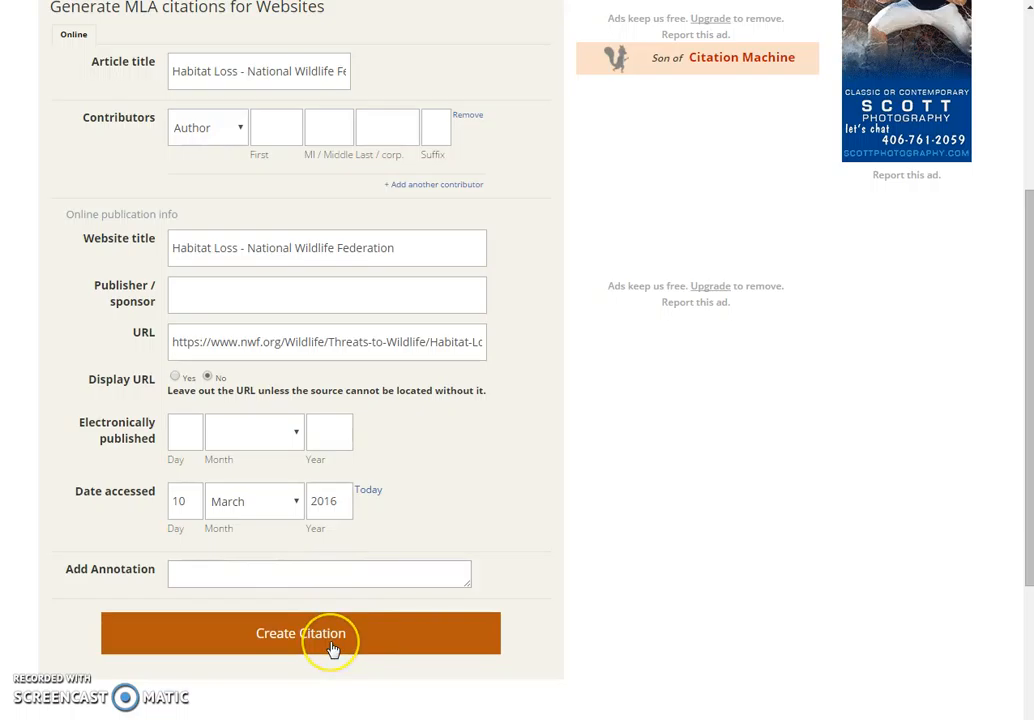
{"action": "left_click", "coordinate": [342, 190]}
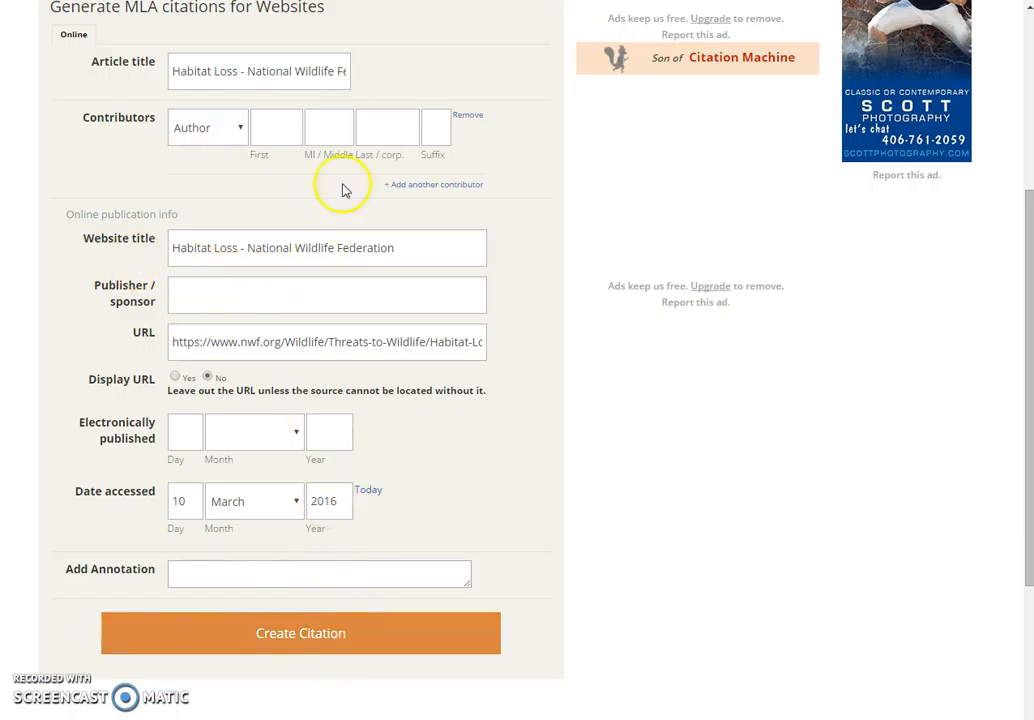
- Create the MLA website citation from the filled-in form and copy the finished "Habitat Loss - National Wildlife Federation" citation text
{"action": "left_click", "coordinate": [345, 642]}
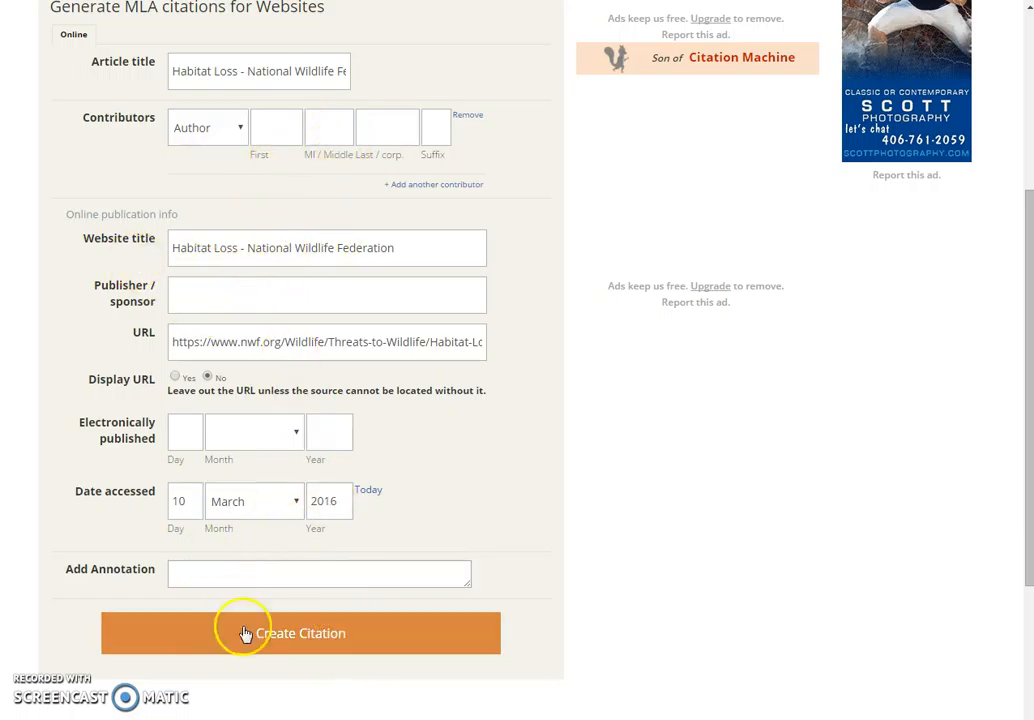
{"action": "left_click", "coordinate": [284, 650]}
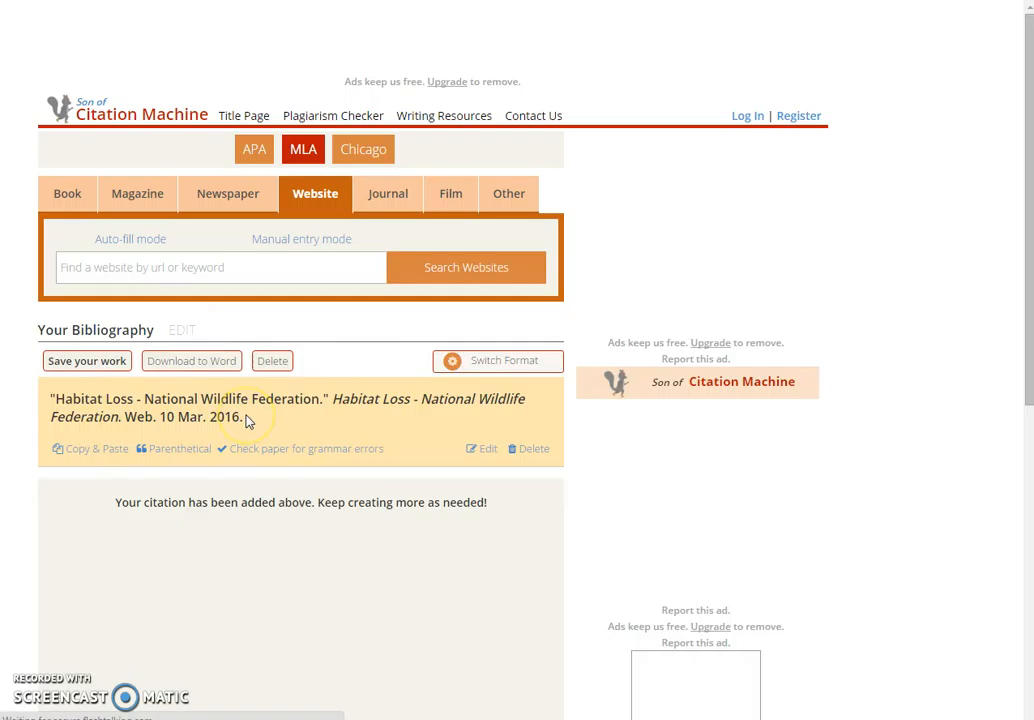
{"action": "left_click", "coordinate": [93, 458]}
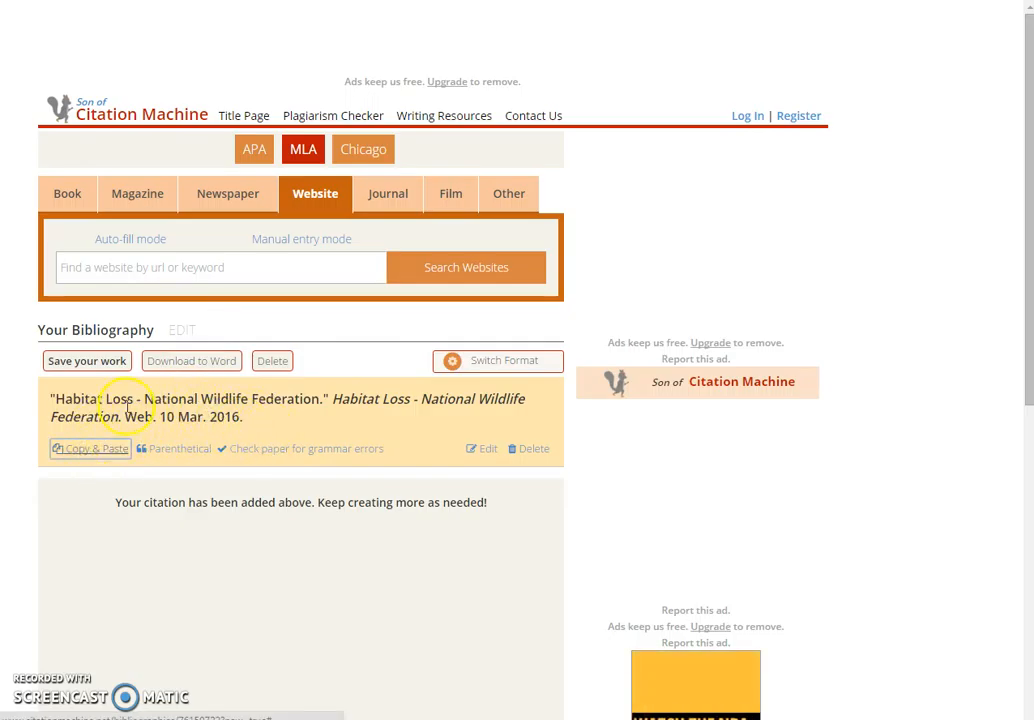
{"action": "left_click_drag", "start_coordinate": [51, 402], "coordinate": [249, 431]}
{"action": "key", "text": "ctrl+c"}
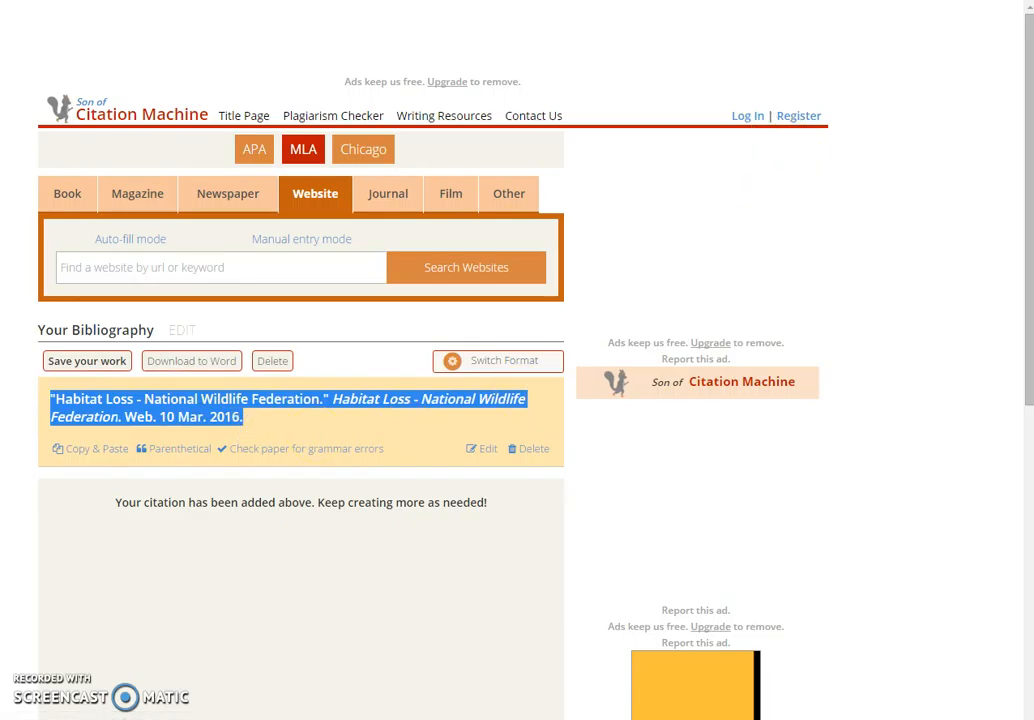
- Switch to the Bibliography document in Google Docs and paste the citation on a new line after the last entry
{"action": "key", "text": "ctrl+Tab"}
{"action": "left_click", "coordinate": [531, 620]}
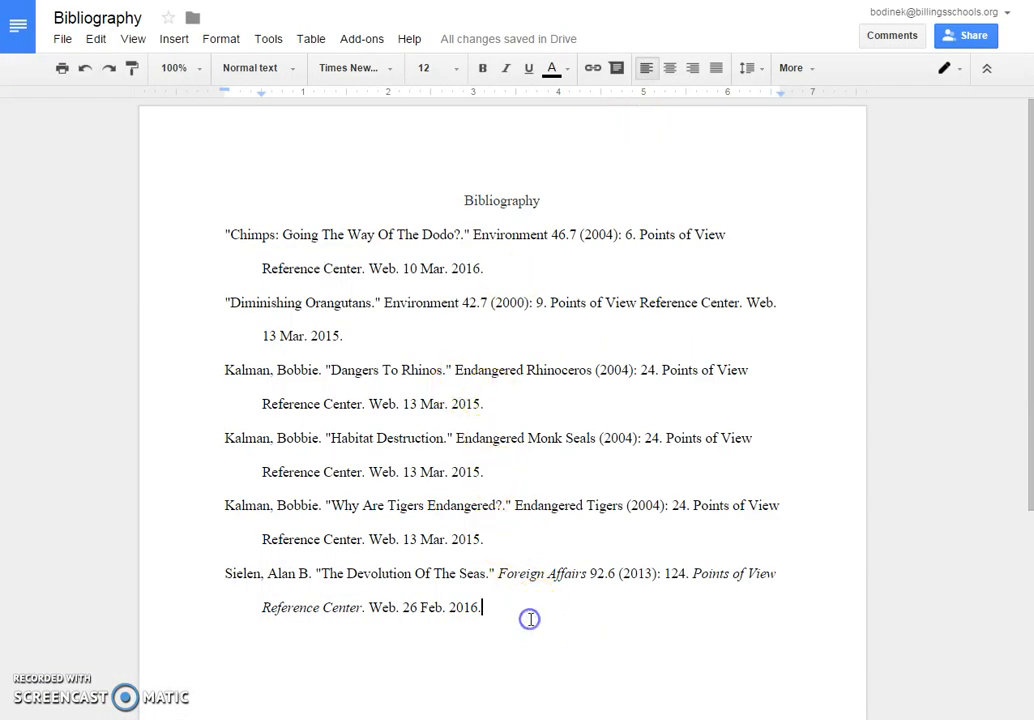
{"action": "key", "text": "Return"}
{"action": "key", "text": "ctrl+v"}
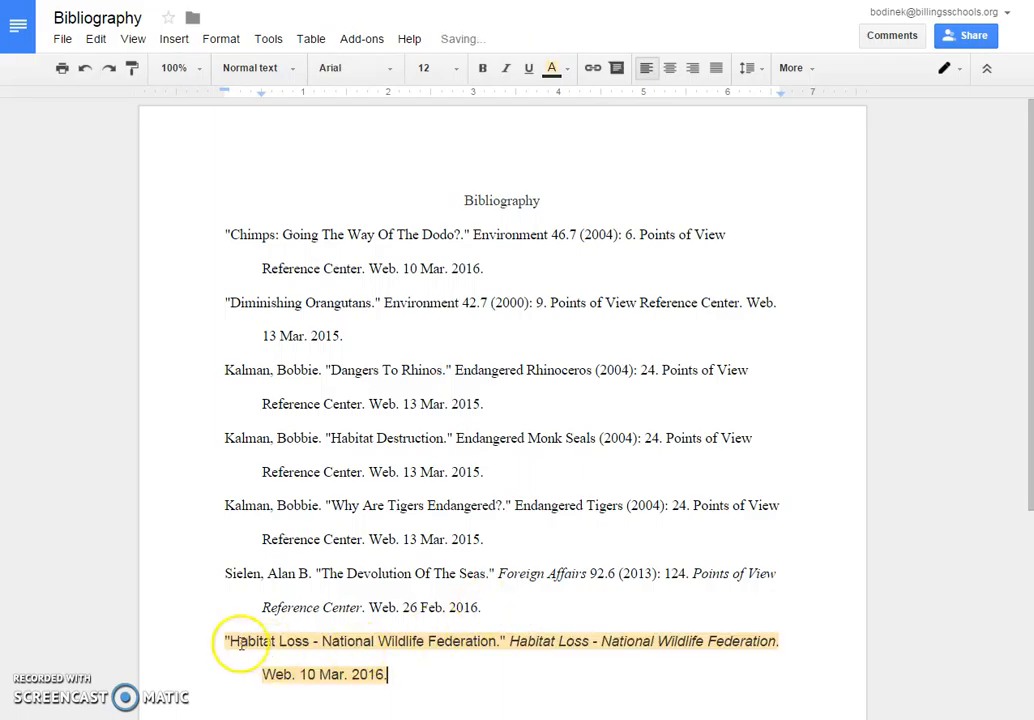
- Apply Times New Roman to the pasted Habitat Loss citation and clear its formatting to remove the highlighting
{"action": "left_click_drag", "start_coordinate": [215, 637], "coordinate": [418, 684]}
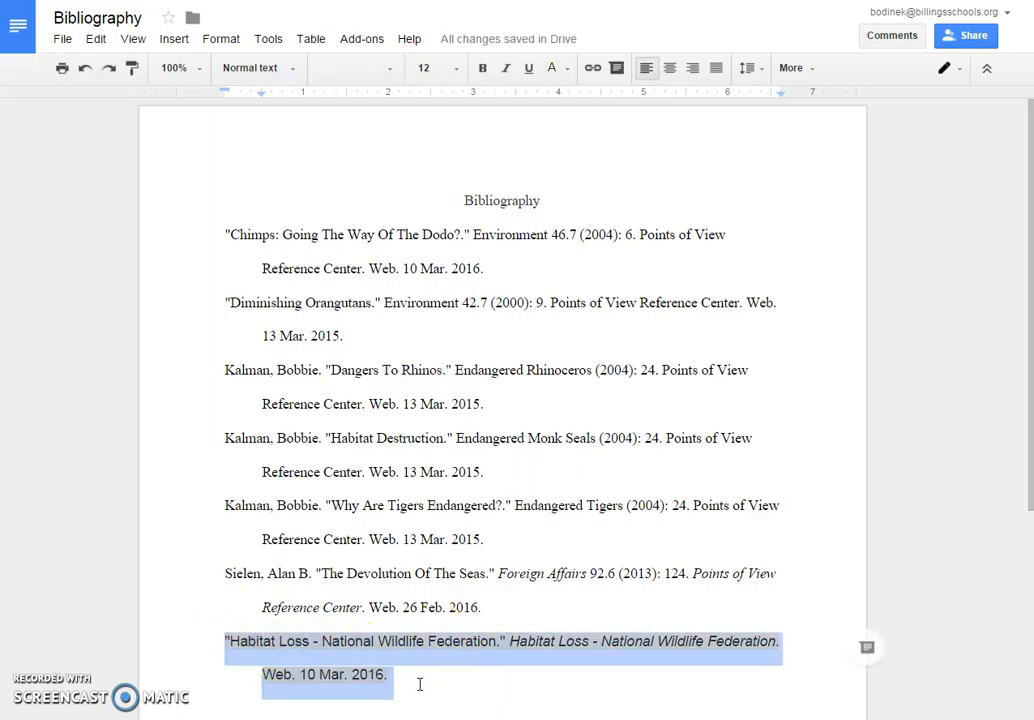
{"action": "left_click", "coordinate": [385, 76]}
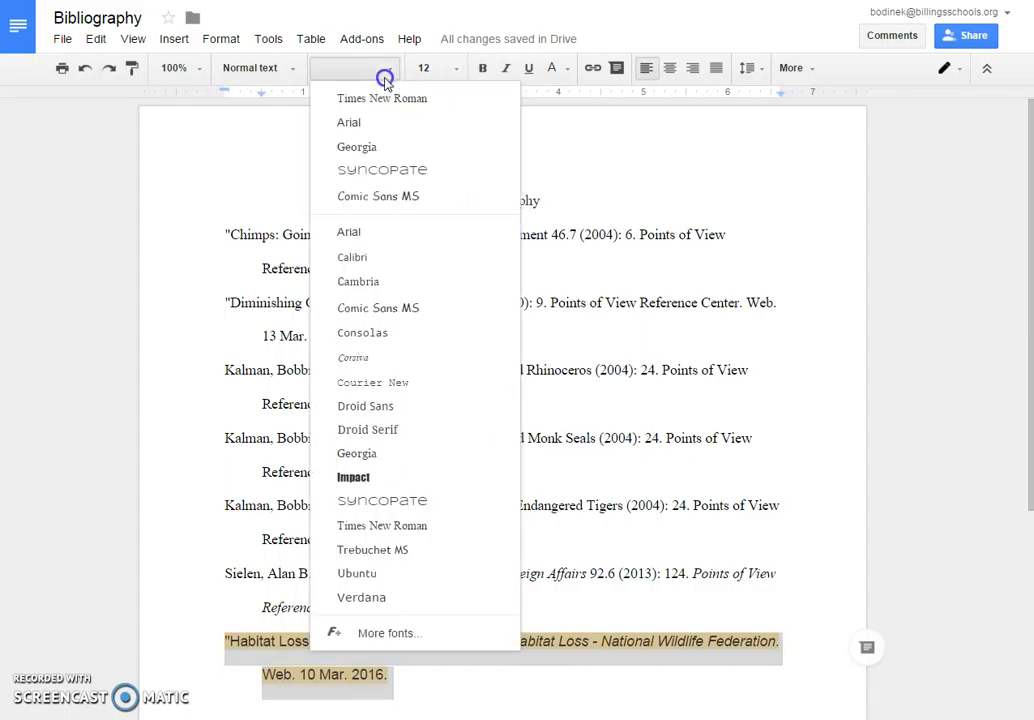
{"action": "left_click", "coordinate": [384, 98]}
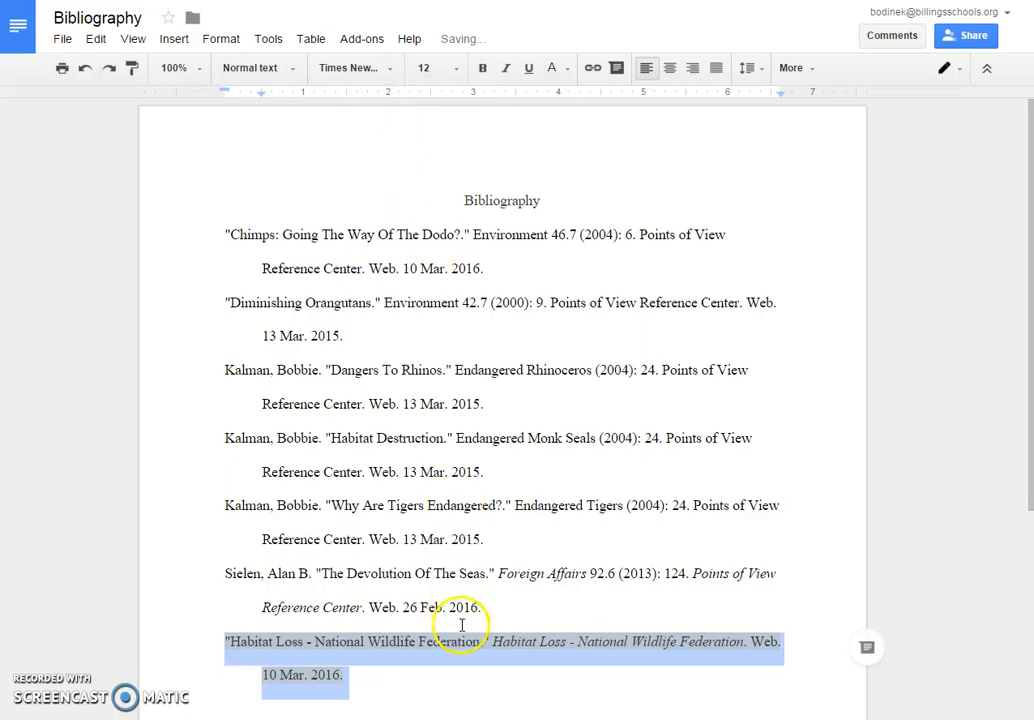
{"action": "right_click", "coordinate": [563, 651]}
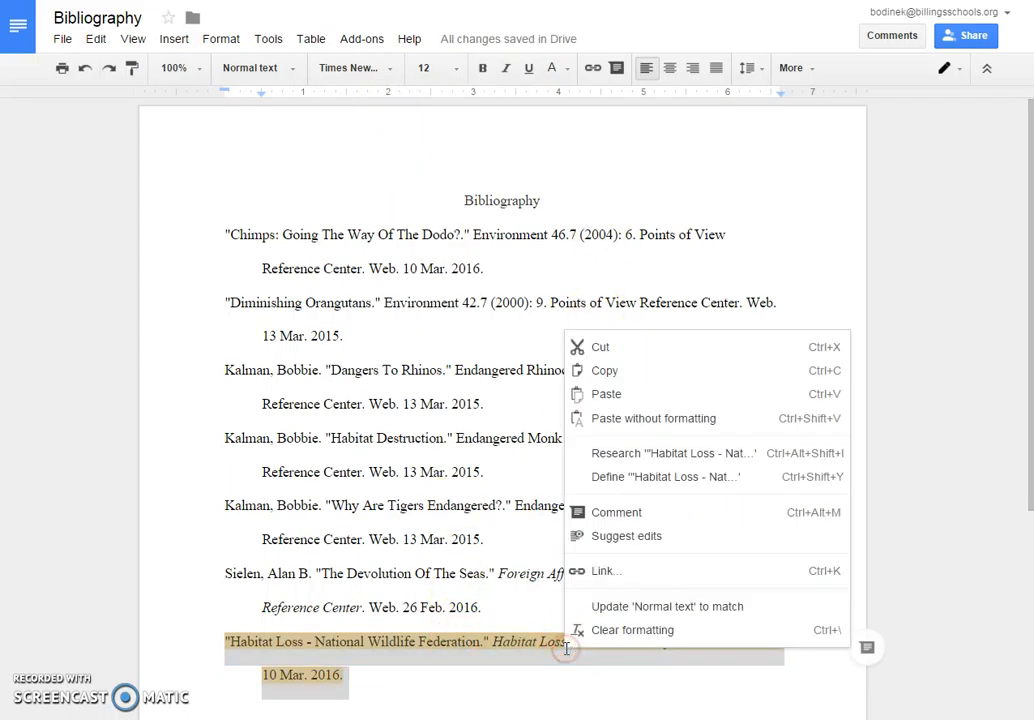
{"action": "left_click", "coordinate": [594, 630]}
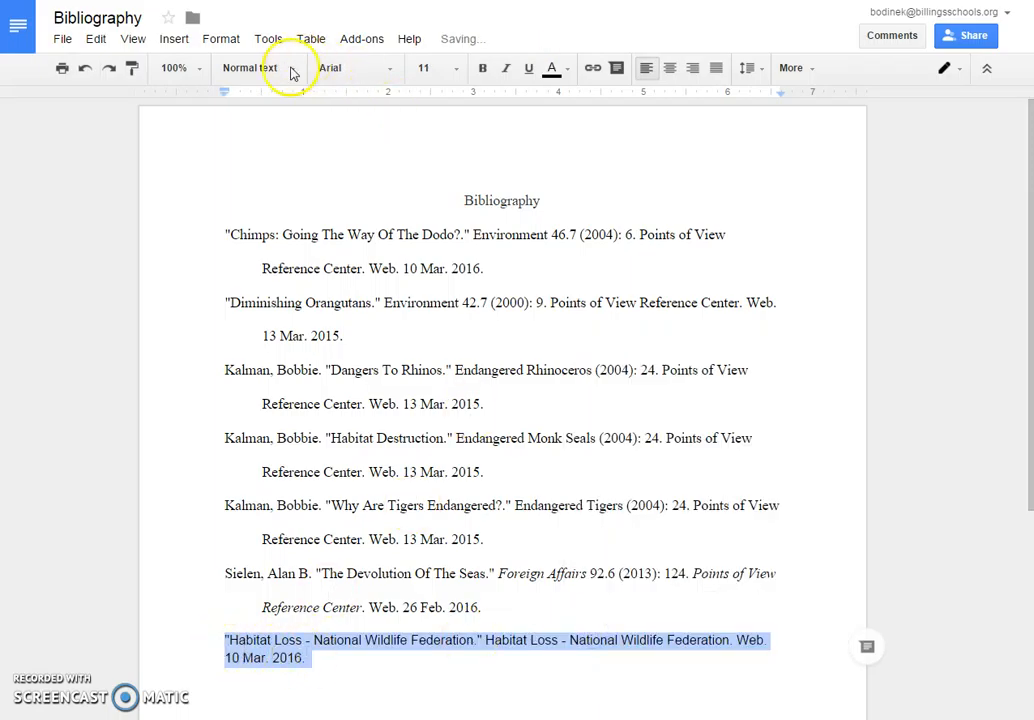
- Format the selected Habitat Loss citation as Times New Roman, size 12, with double line spacing
{"action": "left_click", "coordinate": [330, 67]}
{"action": "left_click", "coordinate": [345, 102]}
{"action": "left_click", "coordinate": [445, 70]}
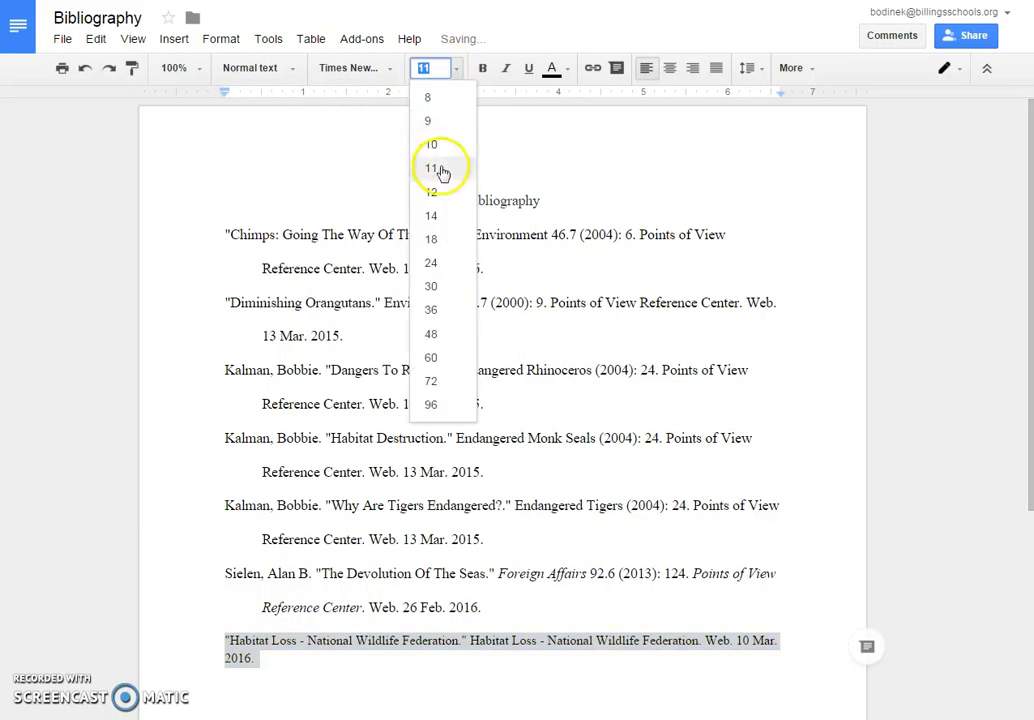
{"action": "left_click", "coordinate": [440, 193]}
{"action": "left_click", "coordinate": [746, 67]}
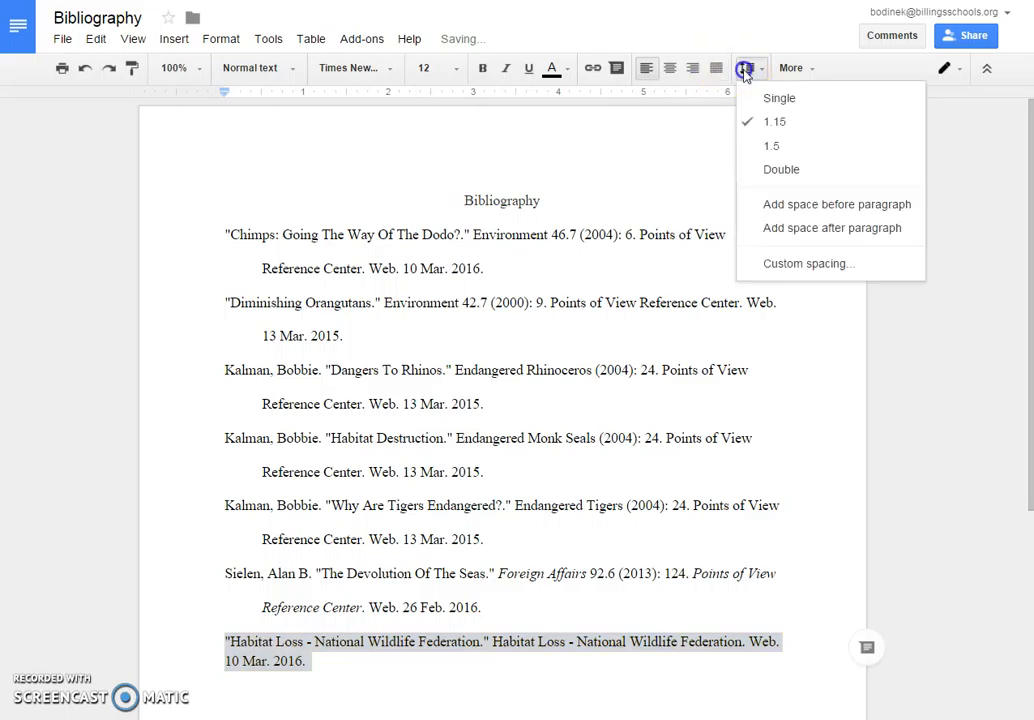
{"action": "left_click", "coordinate": [768, 169]}
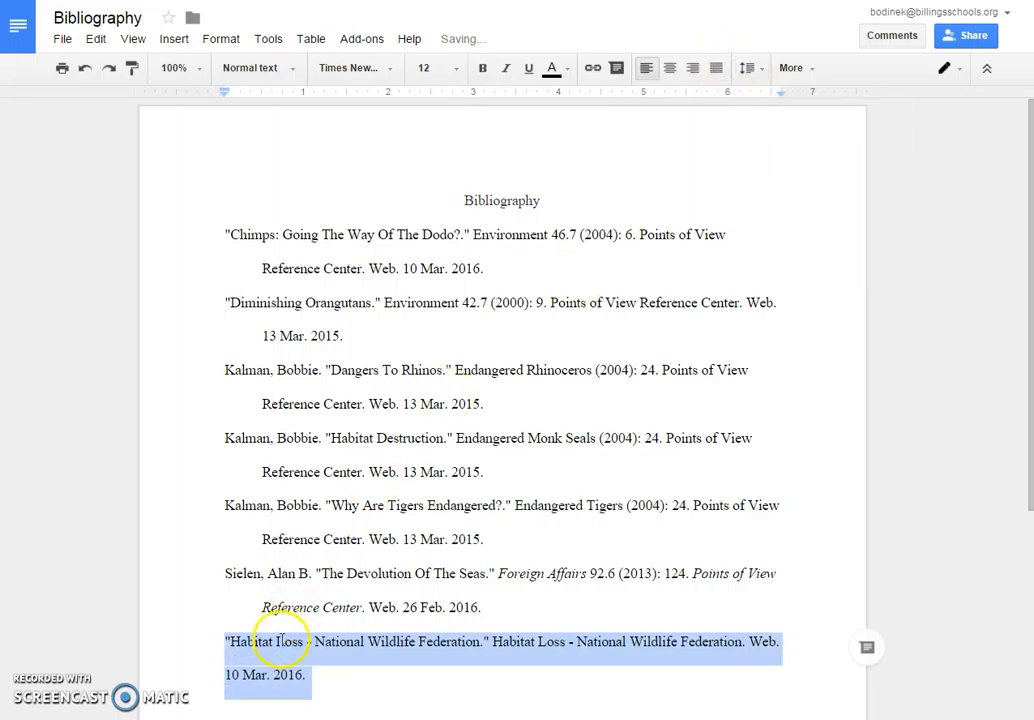
- Move the Habitat Loss citation to its alphabetical place directly after the "Diminishing Orangutans" entry
{"action": "left_click", "coordinate": [235, 665]}
{"action": "left_click_drag", "start_coordinate": [224, 641], "coordinate": [318, 677]}
{"action": "left_click", "coordinate": [222, 404]}
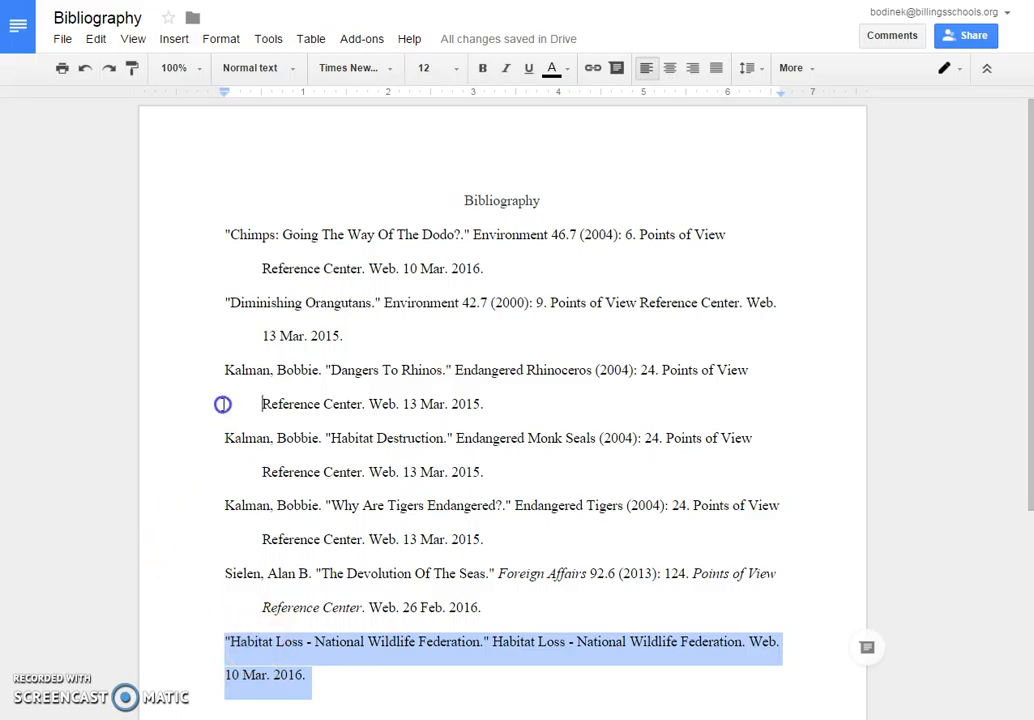
{"action": "left_click_drag", "start_coordinate": [220, 381], "coordinate": [208, 385]}
{"action": "left_click", "coordinate": [194, 353]}
- Give the Habitat Loss entry a hanging indent that matches the other bibliography entries
{"action": "left_click", "coordinate": [222, 404]}
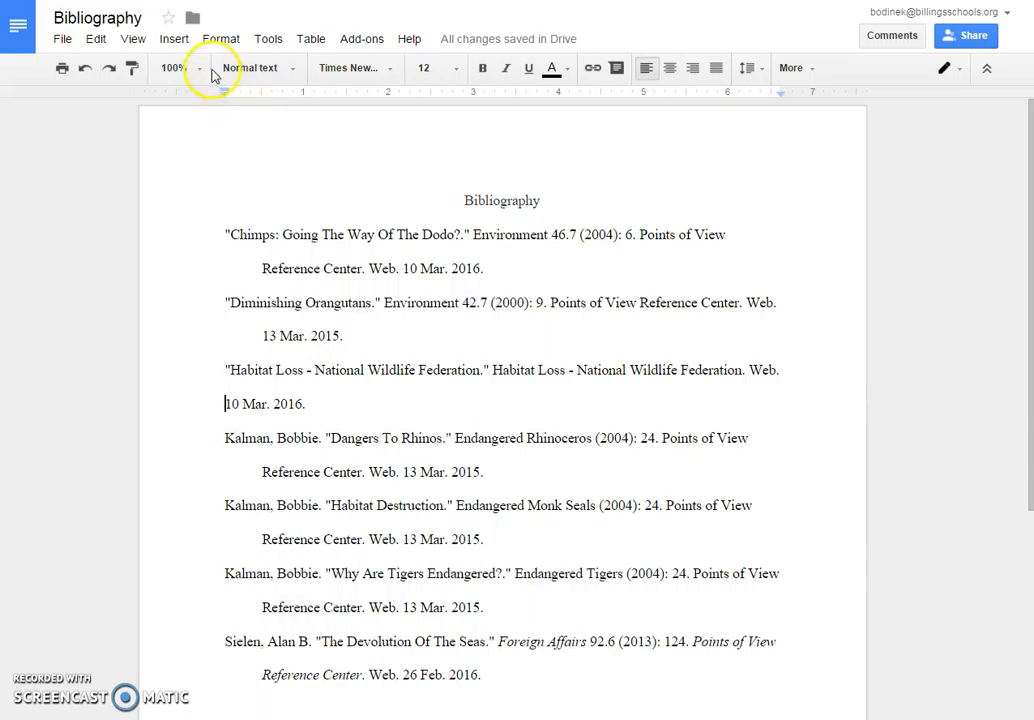
{"action": "mouse_move", "coordinate": [224, 98]}
{"action": "left_mouse_down"}
{"action": "mouse_move", "coordinate": [262, 90]}
{"action": "mouse_move", "coordinate": [229, 93]}
{"action": "left_mouse_up"}
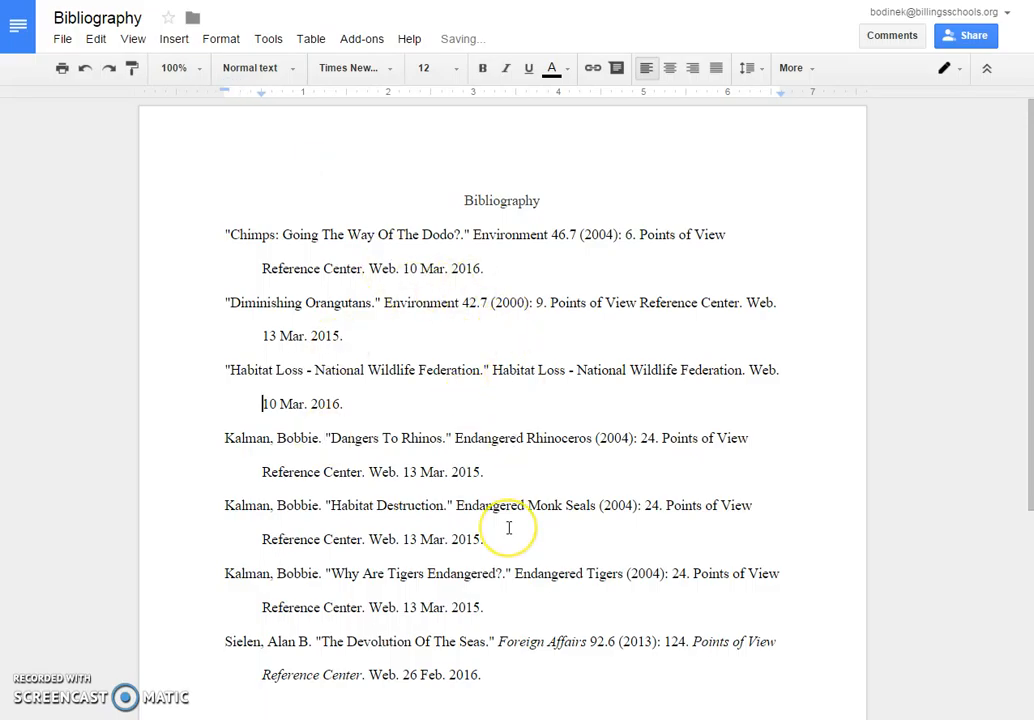